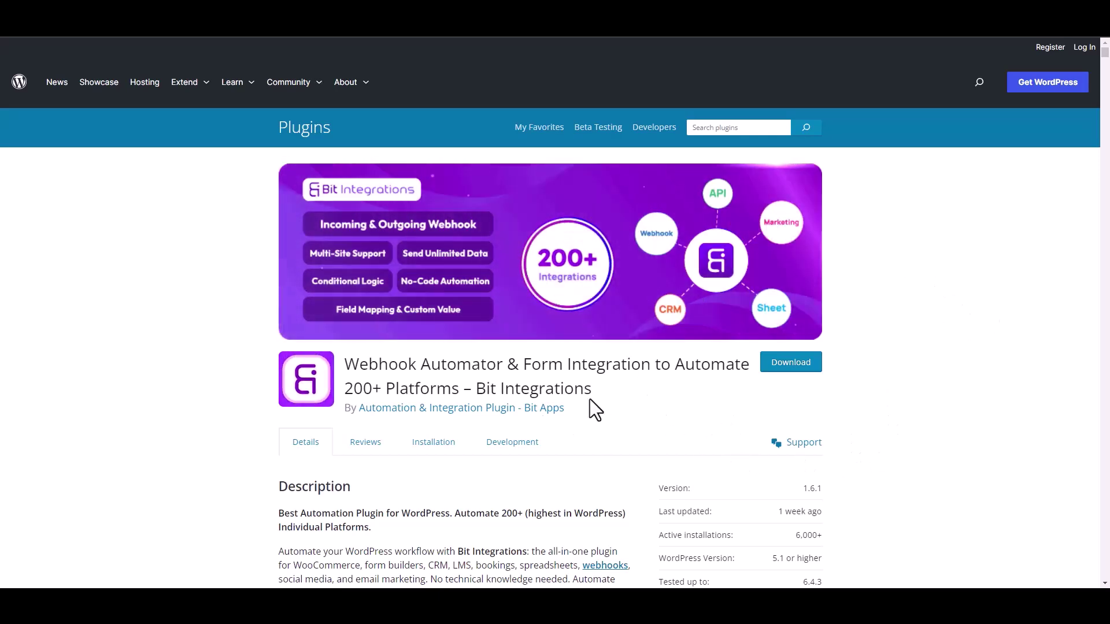
- Create a new integration and pick WSForm as its trigger, found by searching 'ws'
drag(477, 389, 605, 400)
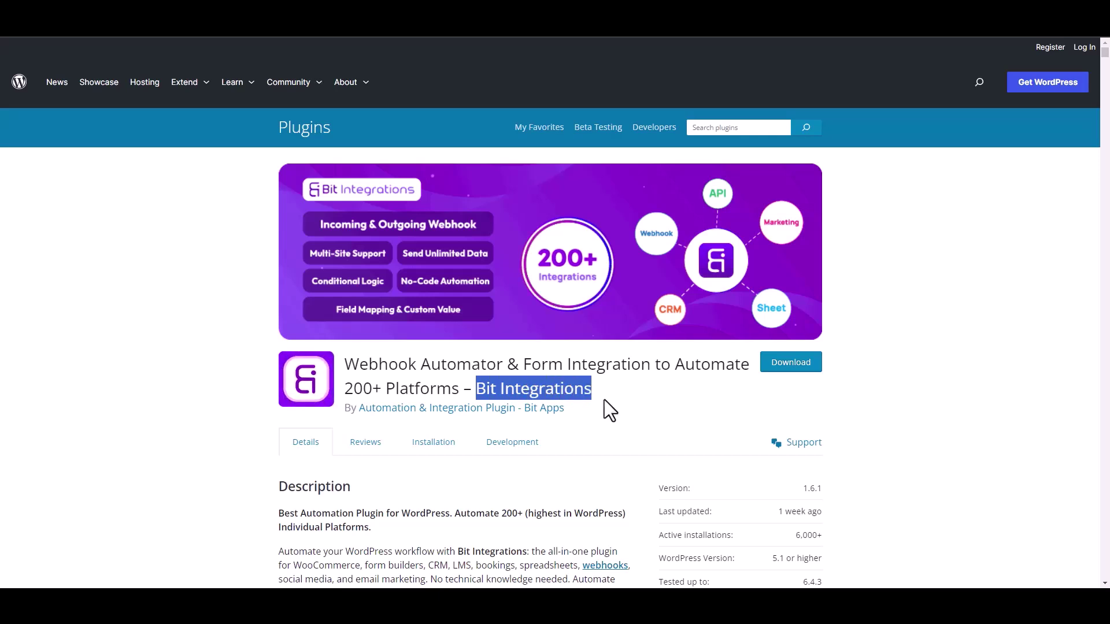
click(612, 404)
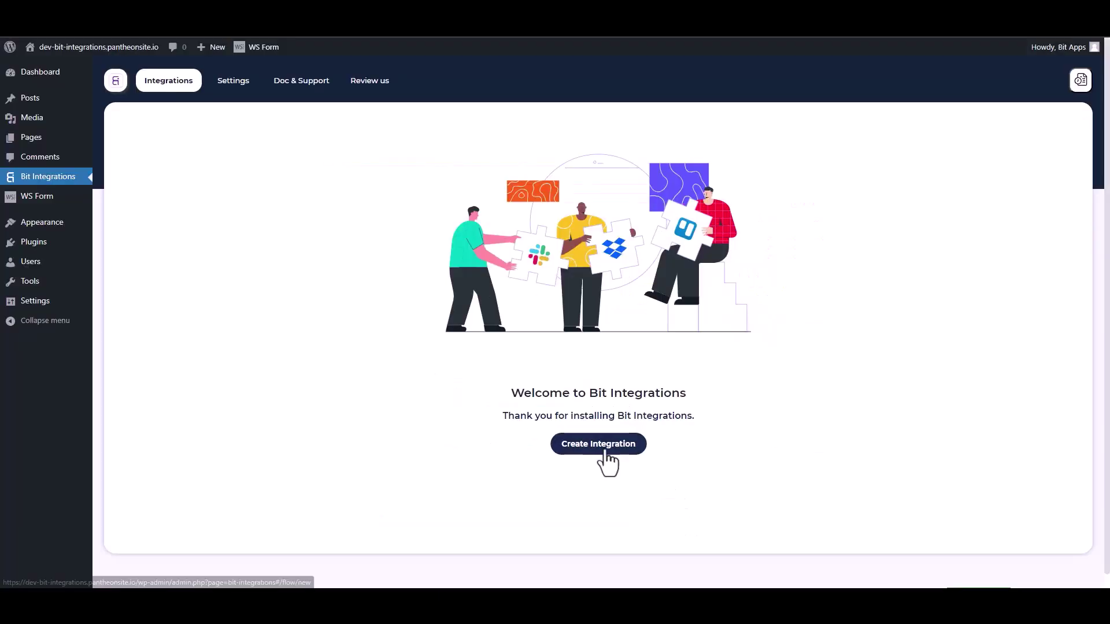
click(603, 449)
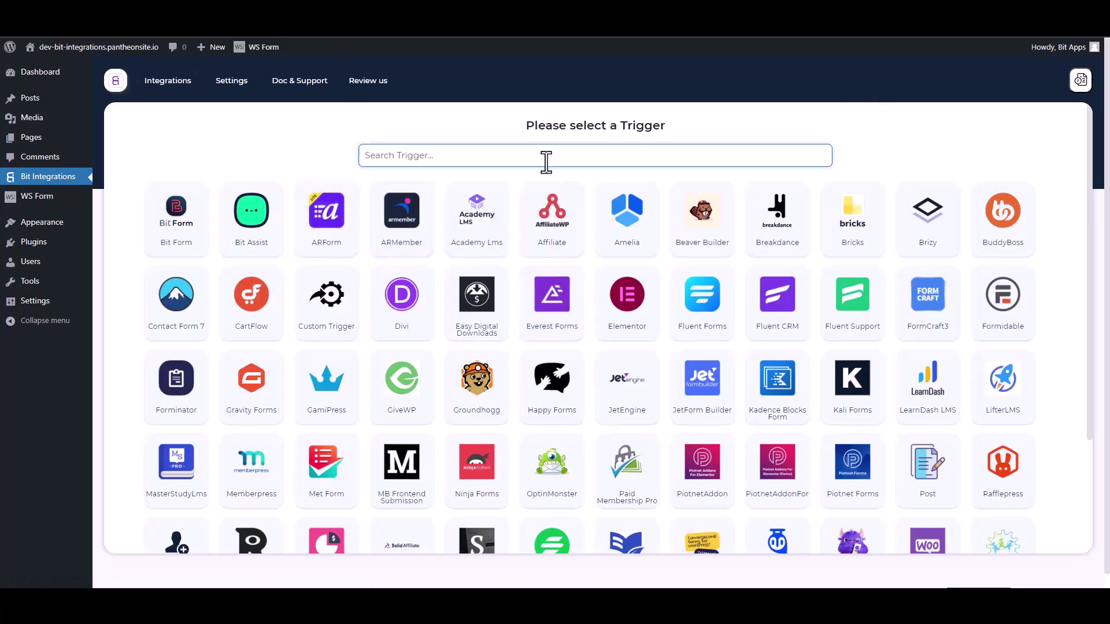
text(ws)
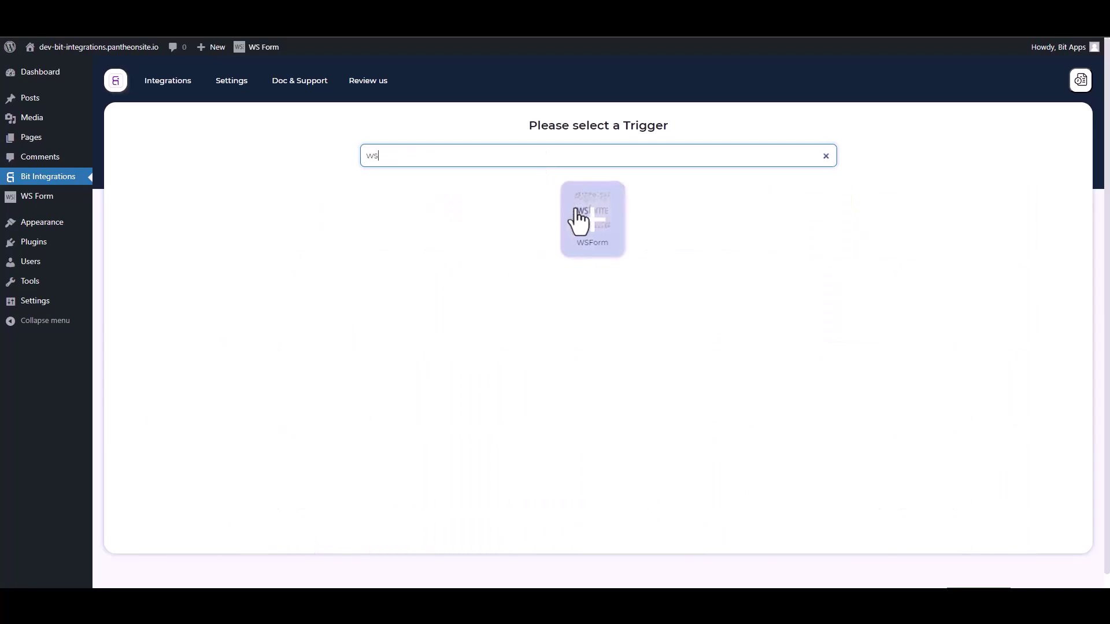
click(578, 219)
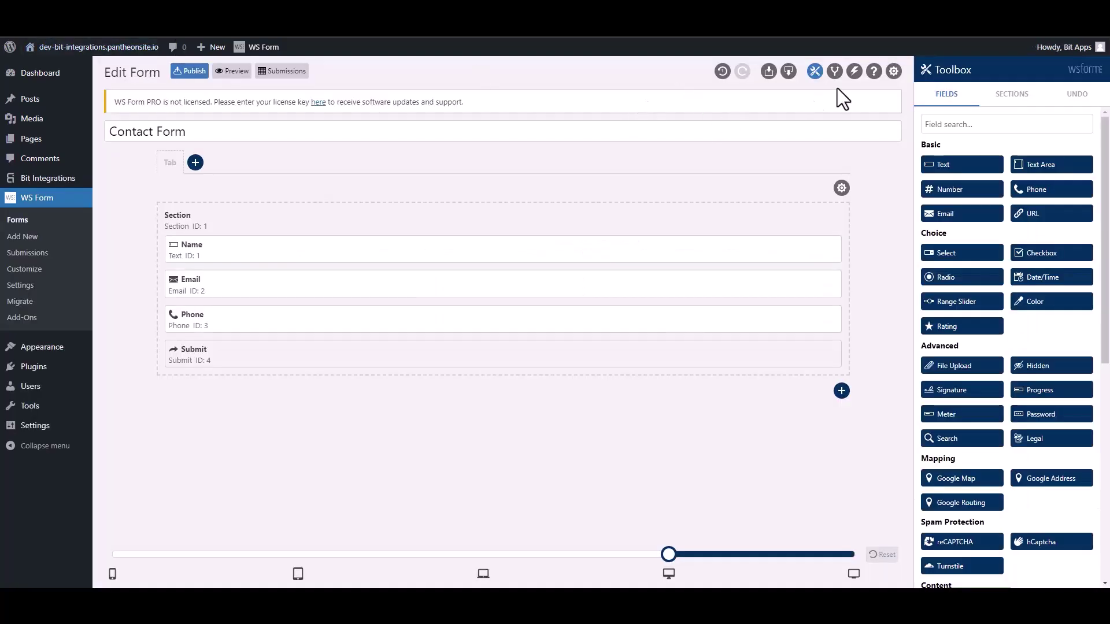
- Add a Contact Form action named 'Bit Integrations' set to Run WordPress Hook, type Action - do_action
click(854, 72)
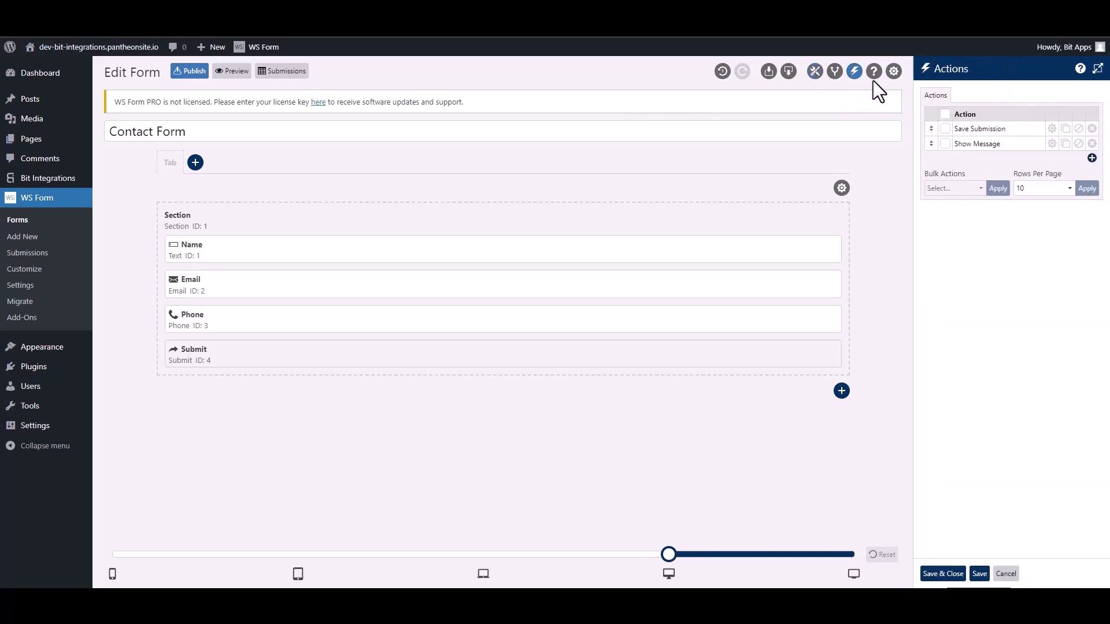
click(1091, 159)
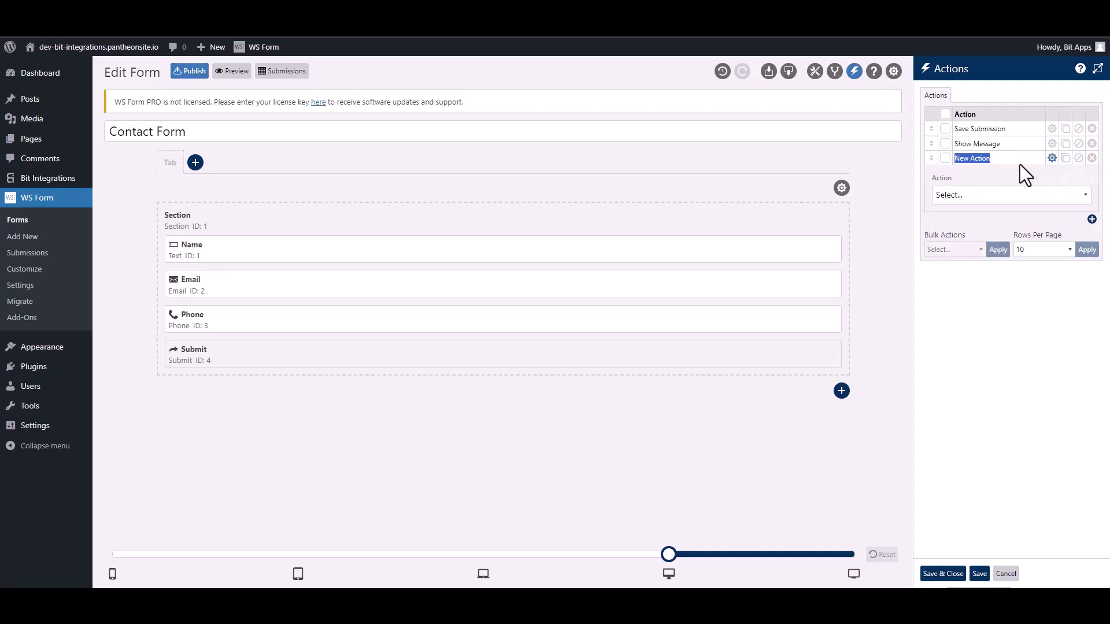
text(Bit Integra)
click(993, 196)
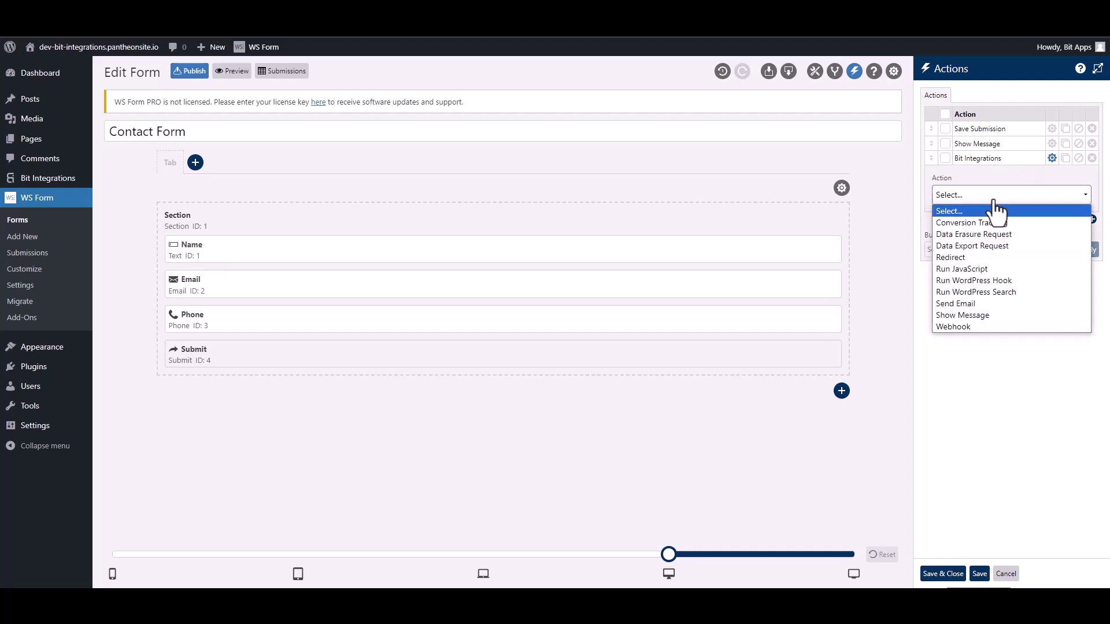
click(1007, 279)
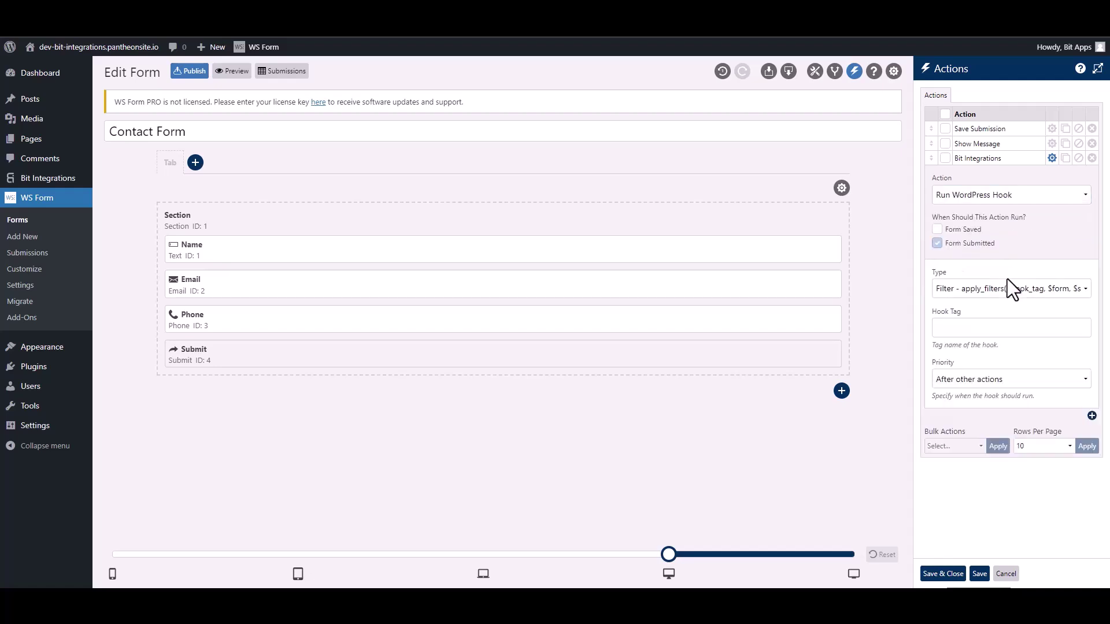
click(961, 291)
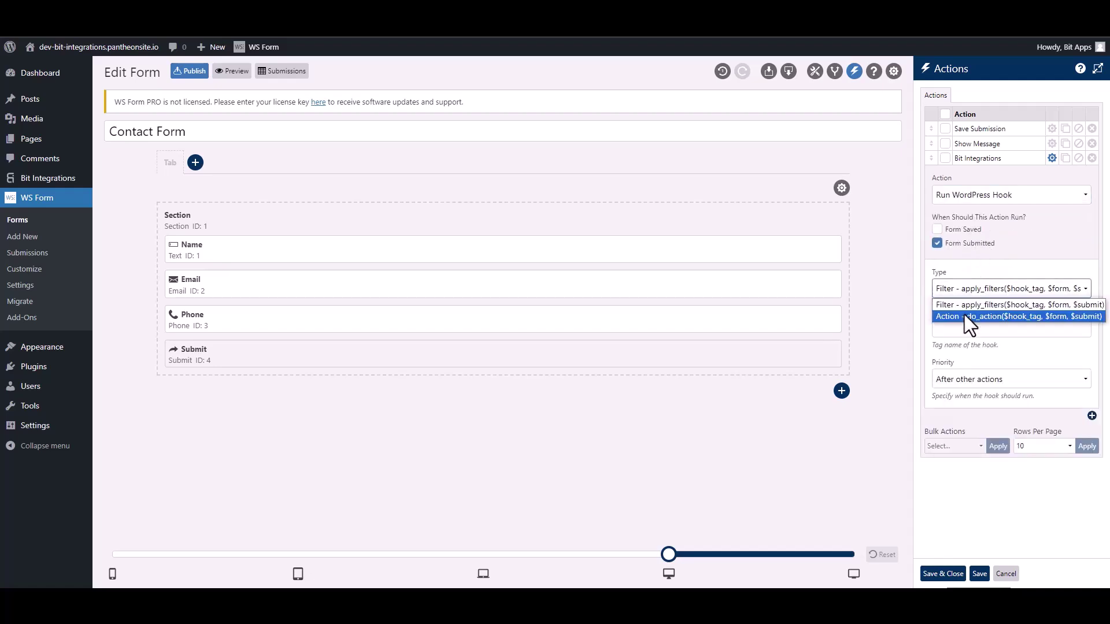
click(964, 315)
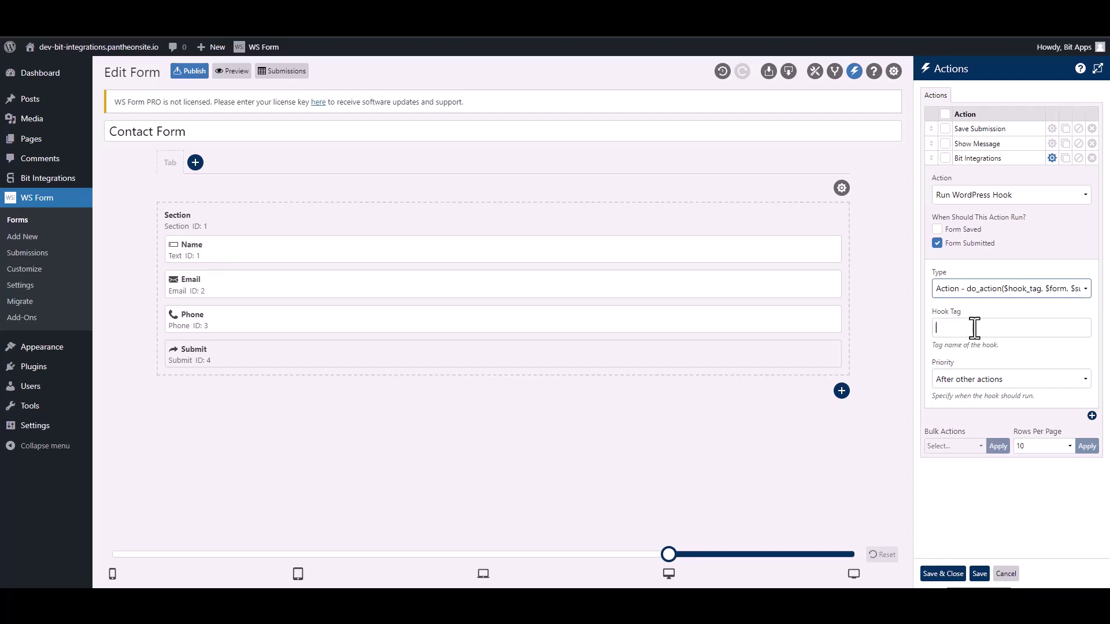
click(974, 328)
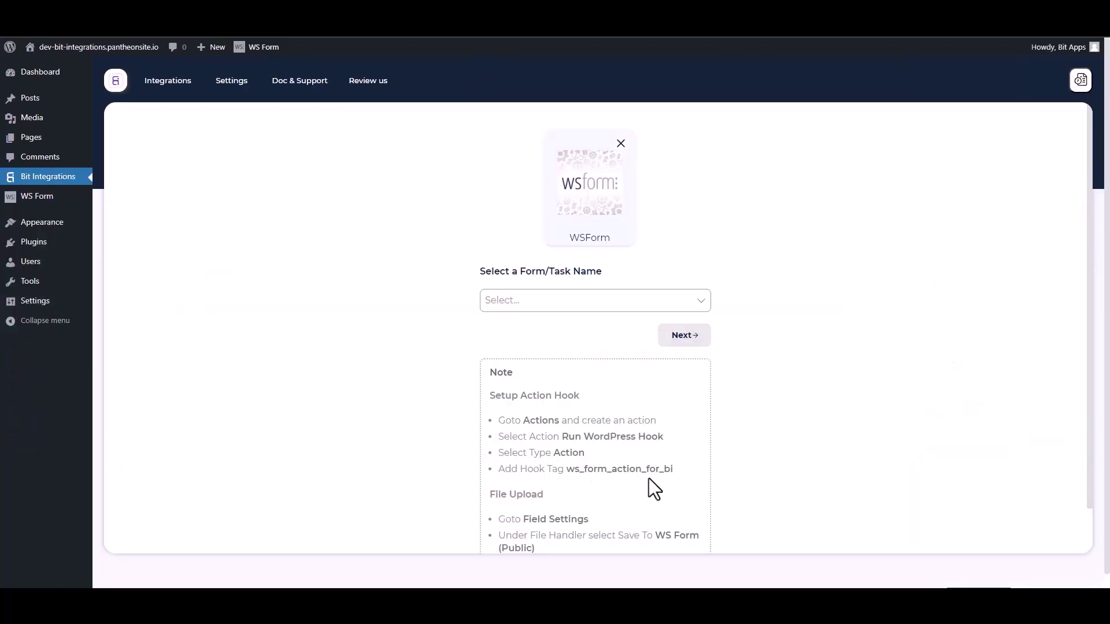
- Copy ws_form_action_for_bi into the action's Hook Tag field and Save & Close
drag(679, 477, 572, 469)
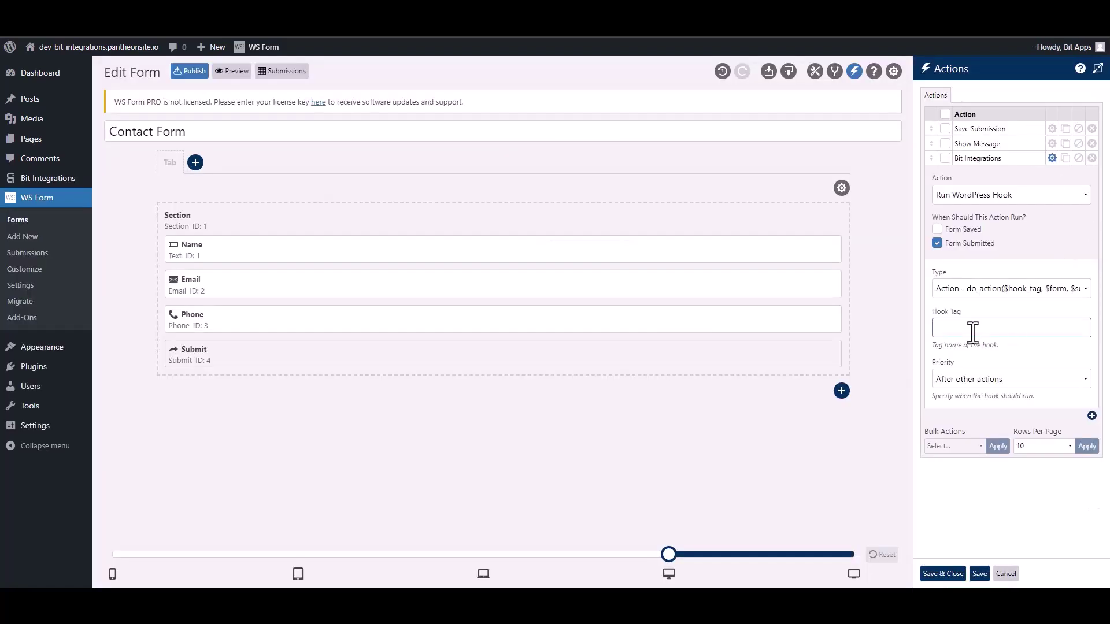
text(ws_form_action_for_bi)
click(946, 574)
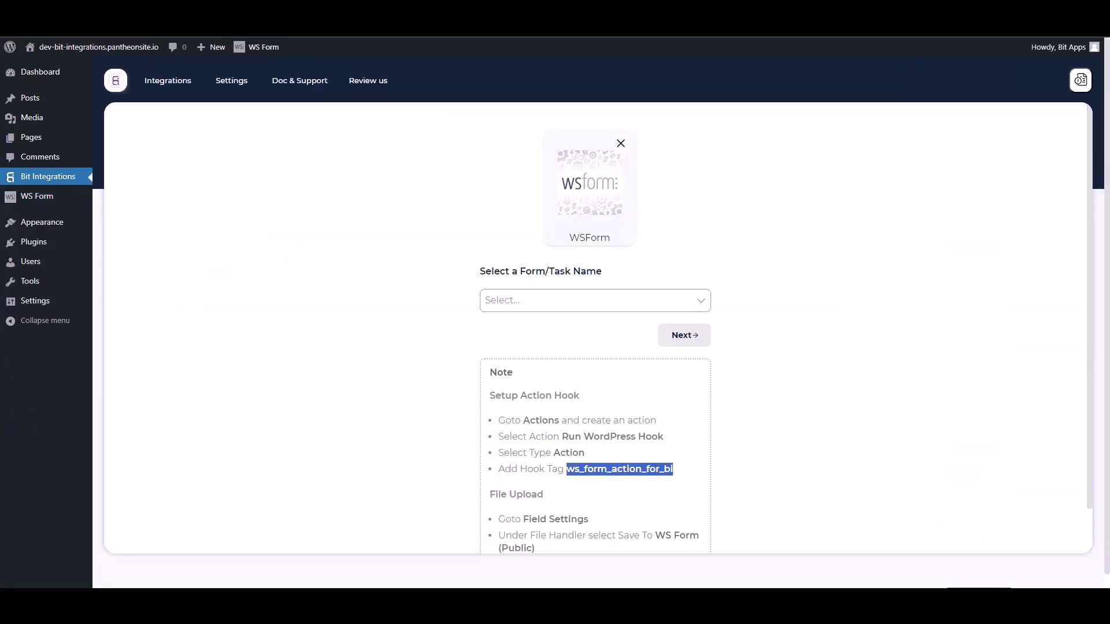
- Choose Contact Form as the WSForm trigger form, continue, and filter actions by 'drip'
click(411, 277)
click(543, 300)
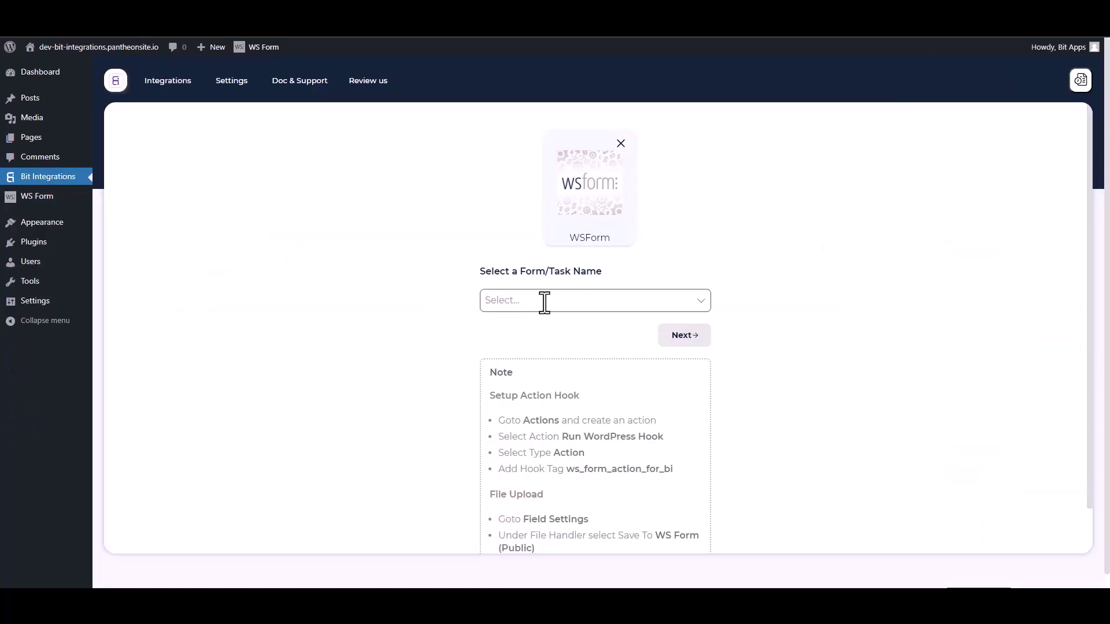
click(514, 325)
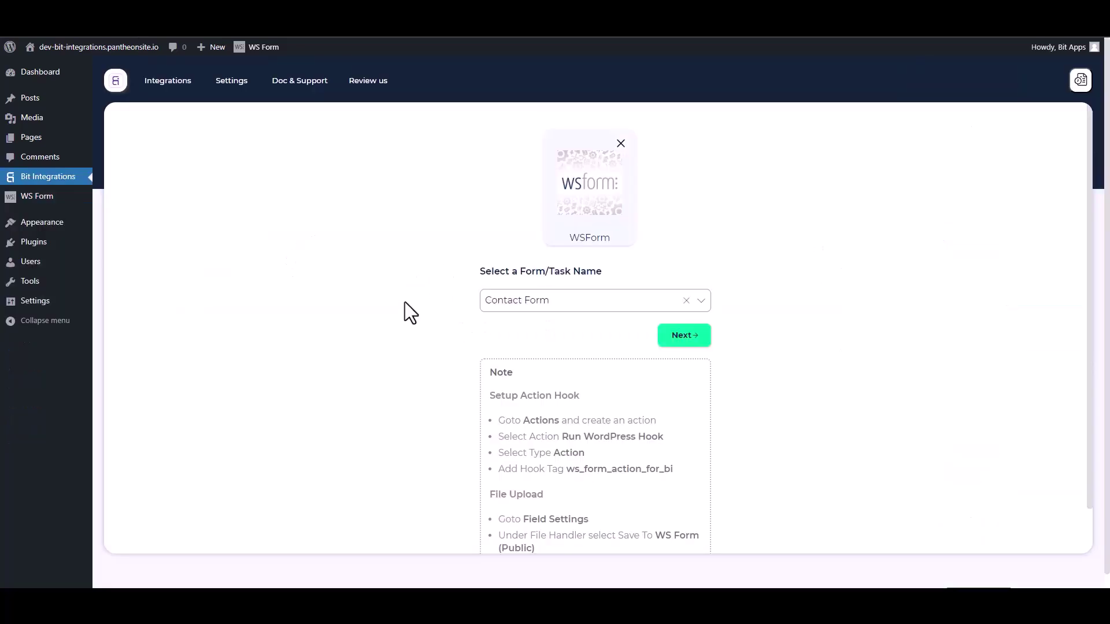
click(669, 340)
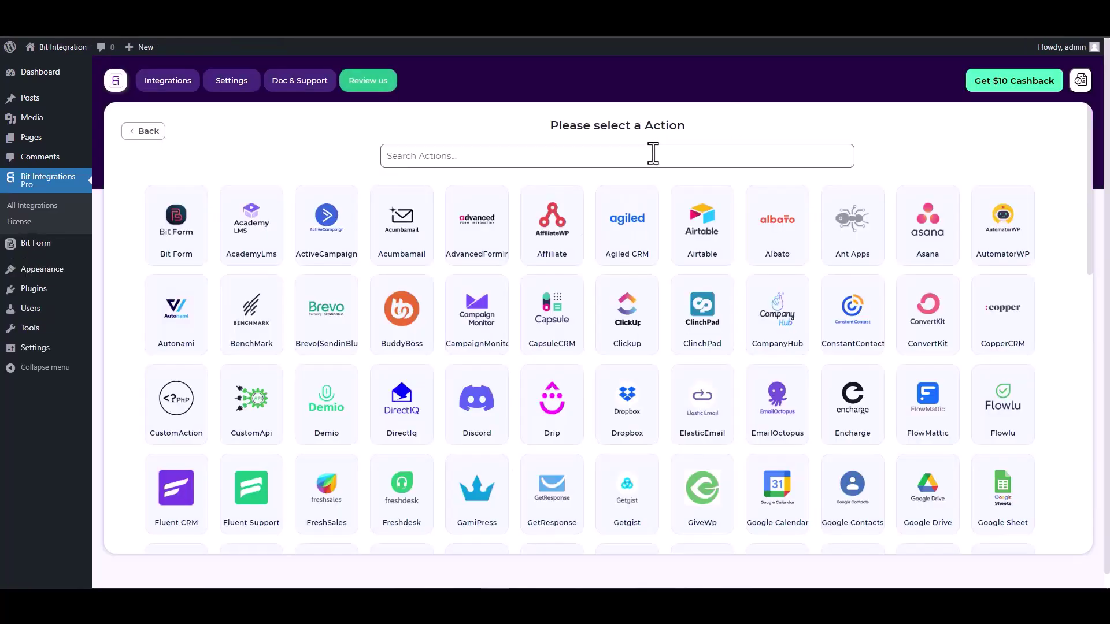
click(652, 154)
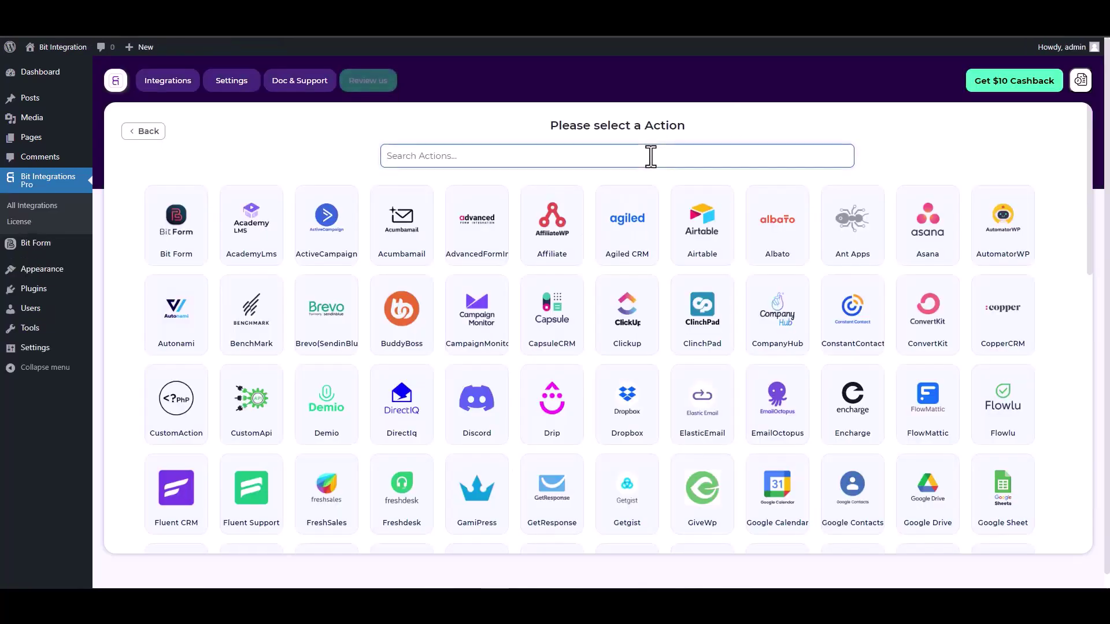
text(drip)
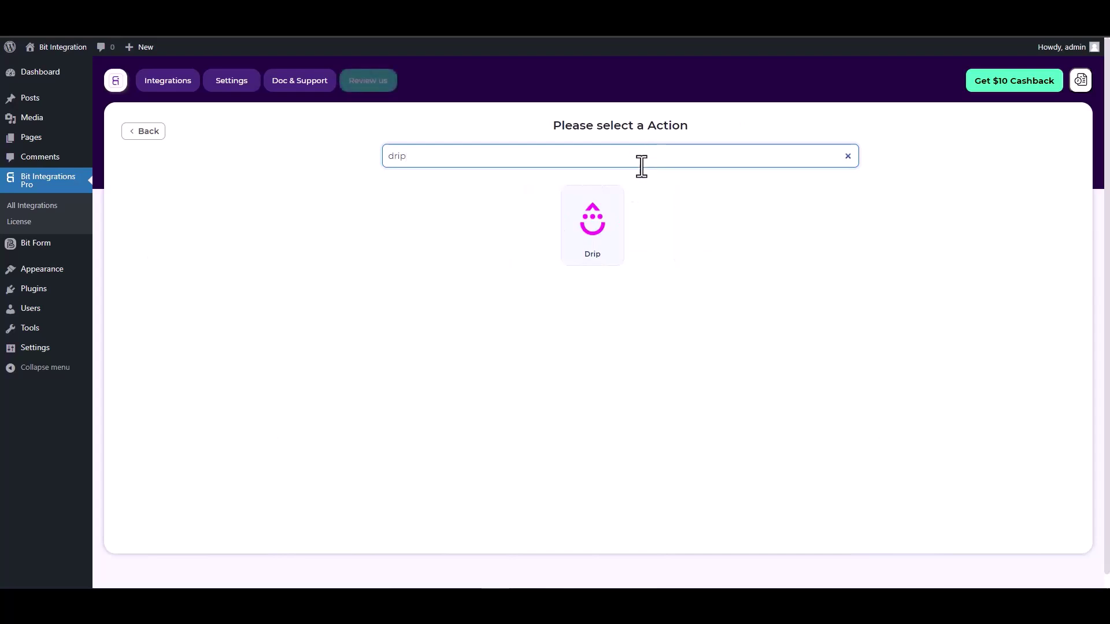
- Open the Drip integration and paste in the API Token copied from Drip's User Info
click(604, 228)
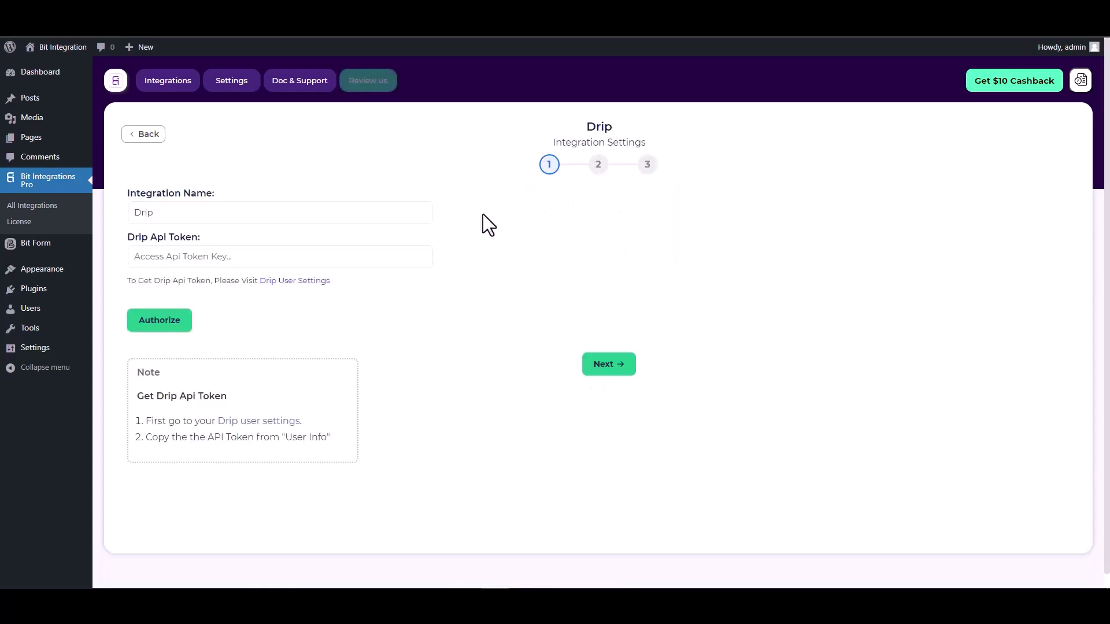
scroll(346, 226, down, 1)
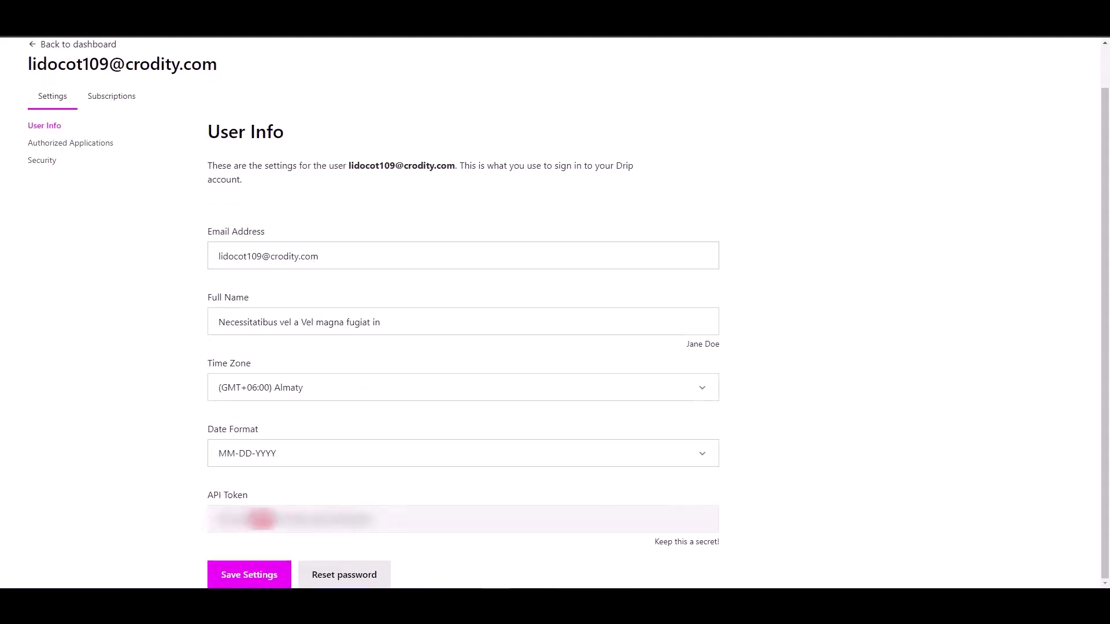
triple_click(283, 522)
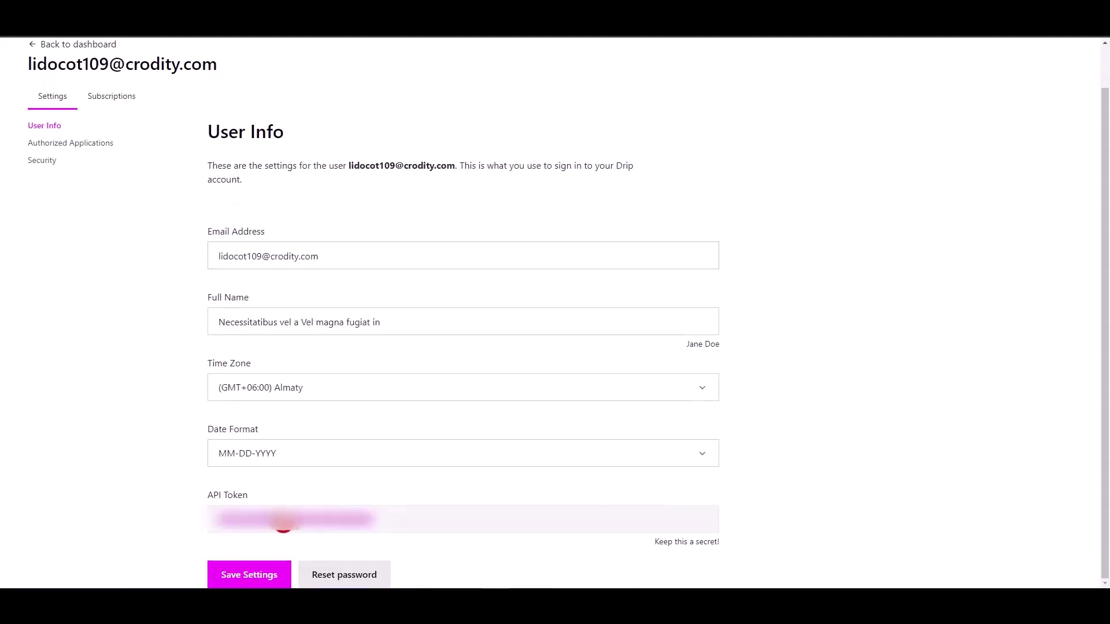
key(ctrl+w)
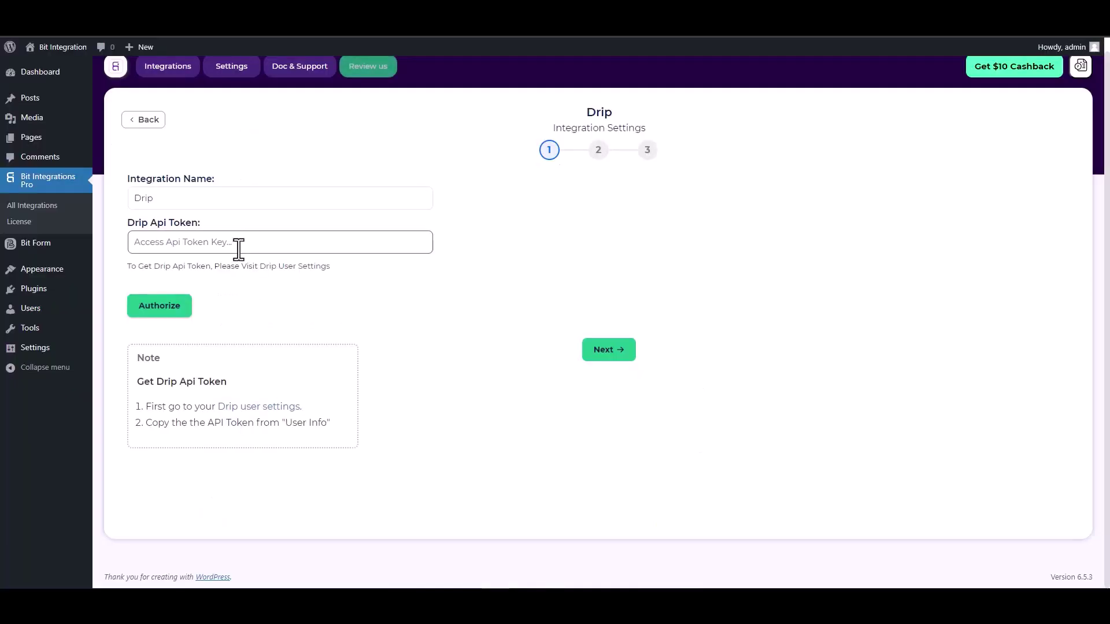
key(ctrl+v)
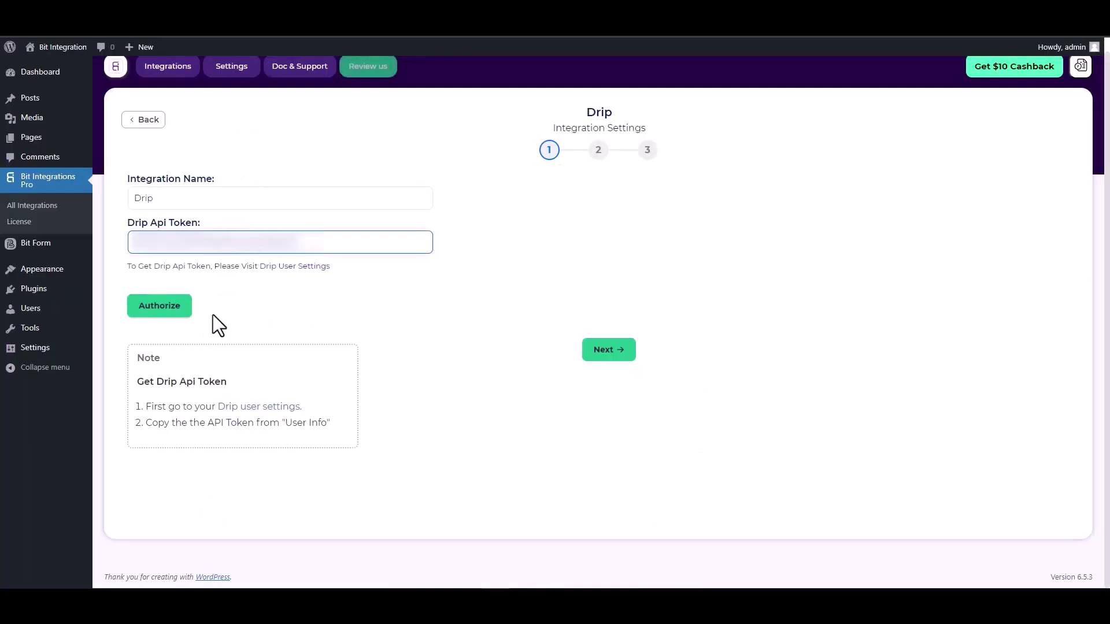
- Authorize the Drip API token and select the connected Drip account
click(162, 315)
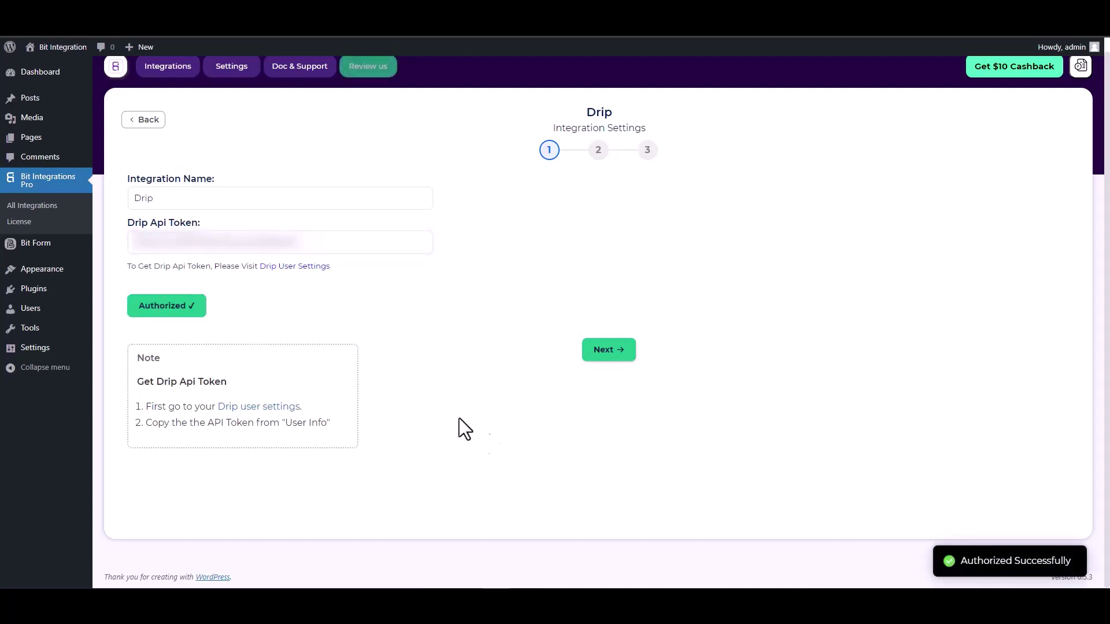
click(606, 359)
click(298, 201)
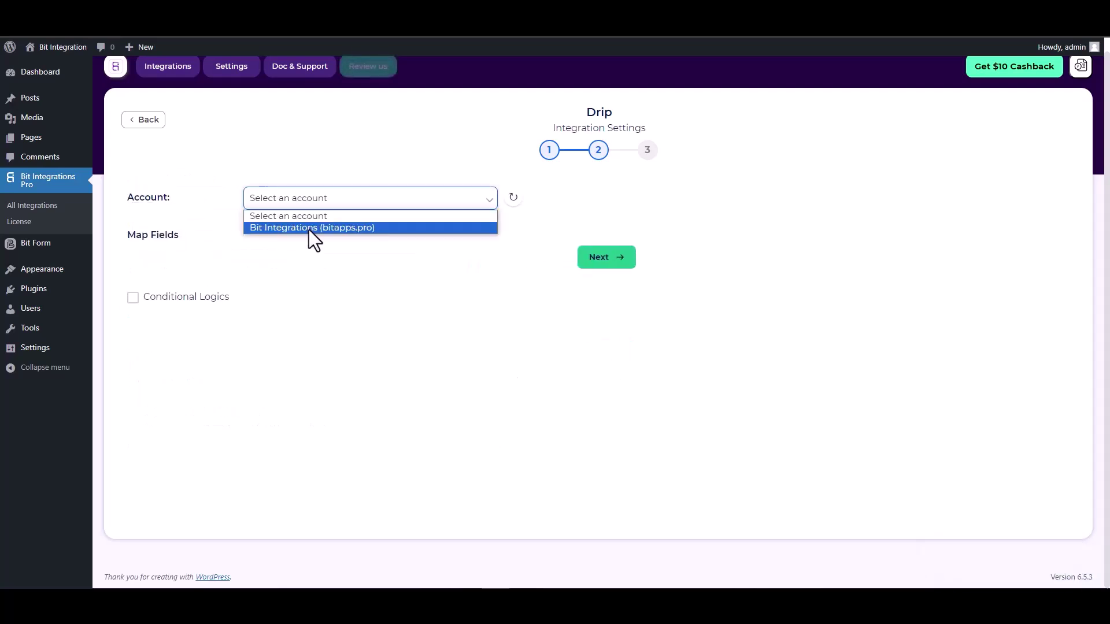
click(309, 230)
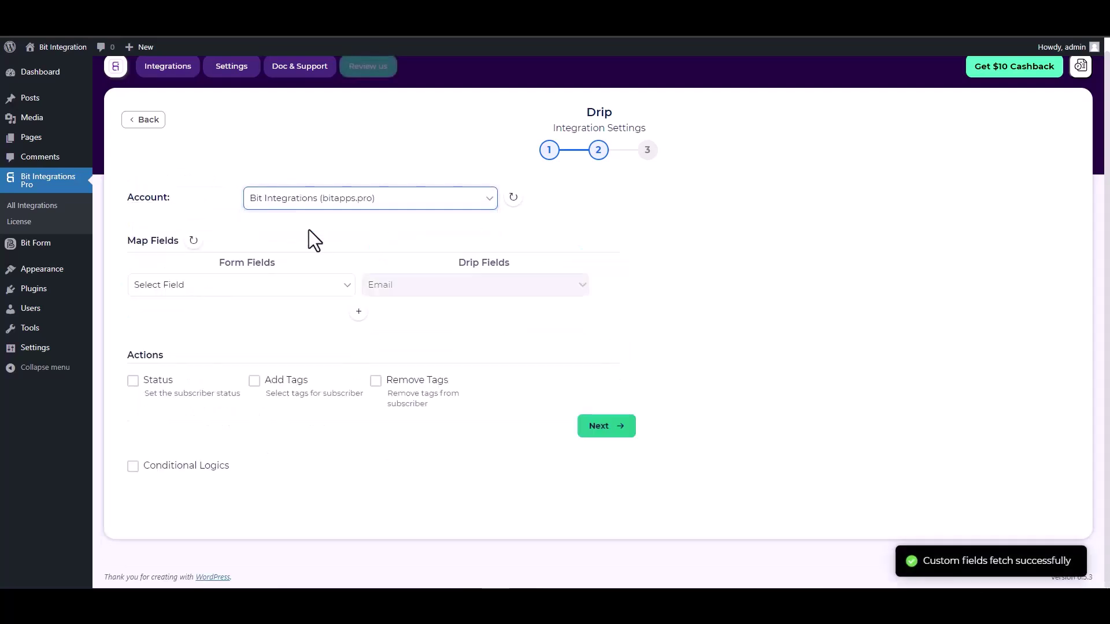
- Map the form's Email and First Name fields to Drip's Email and First Name
click(281, 289)
click(183, 327)
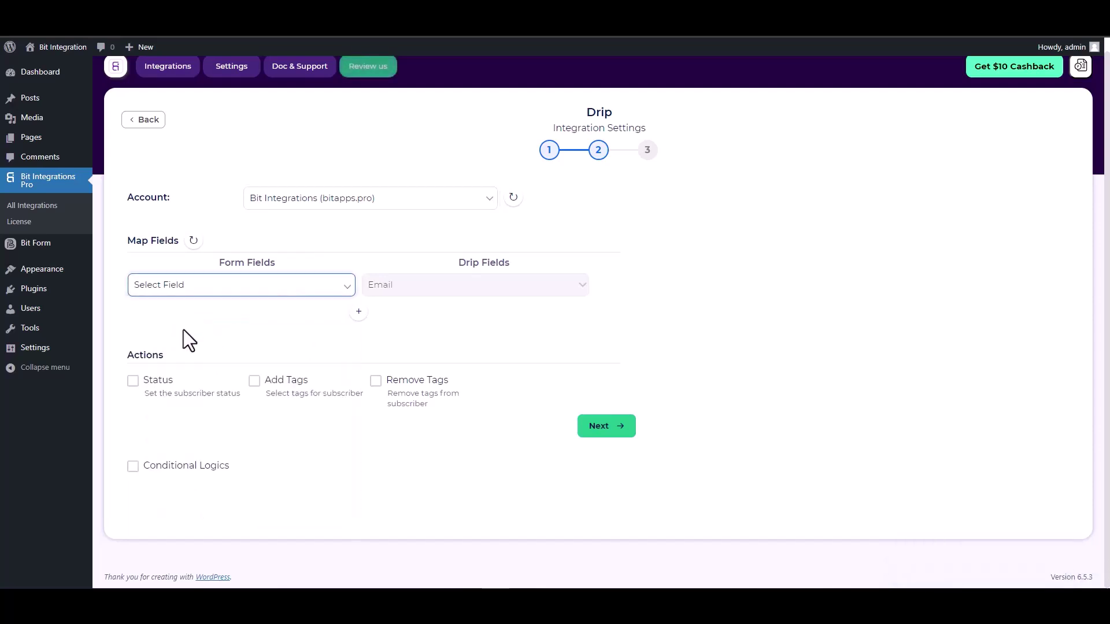
click(358, 312)
click(384, 322)
click(390, 347)
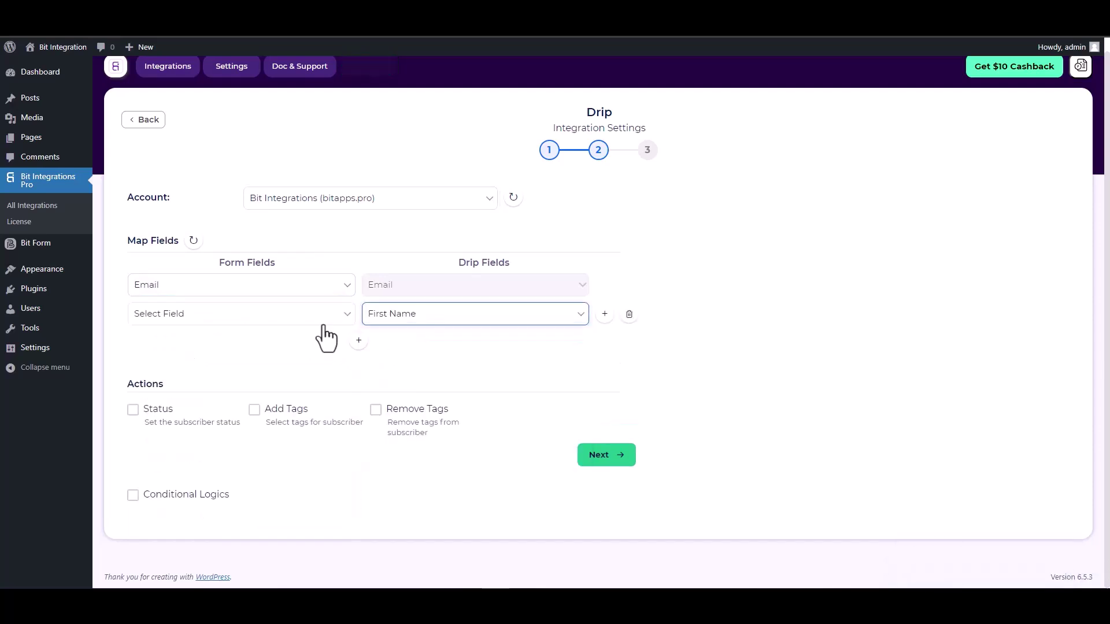
click(318, 319)
click(171, 377)
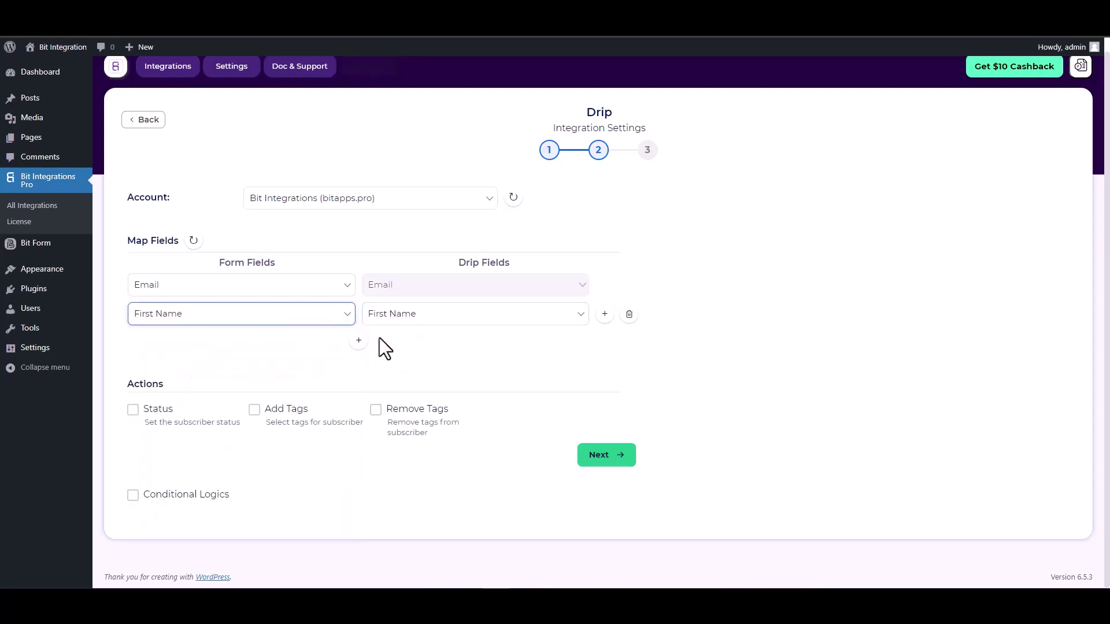
- Add mapping rows pairing the form's Last Name and Phone with Drip's Last Name and Phone
click(359, 340)
click(392, 344)
click(394, 379)
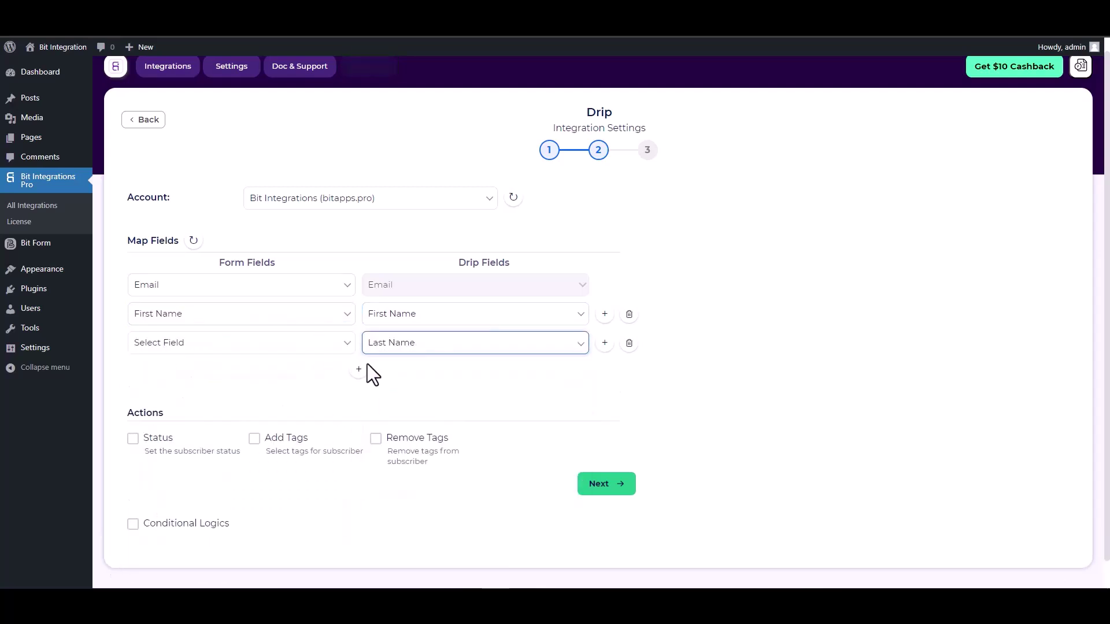
click(274, 349)
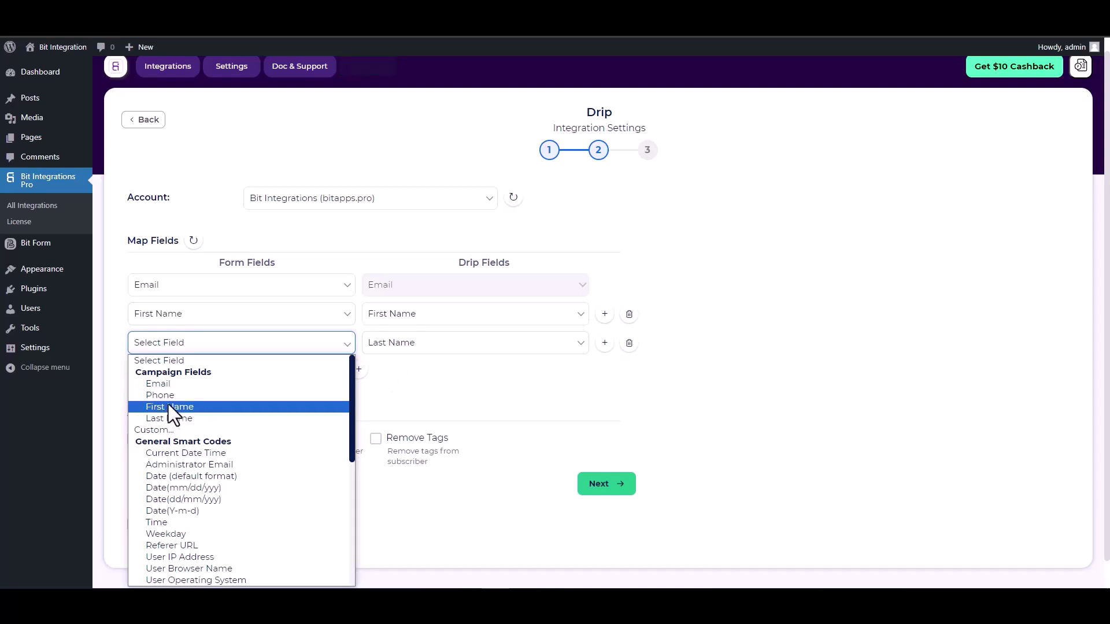
click(169, 418)
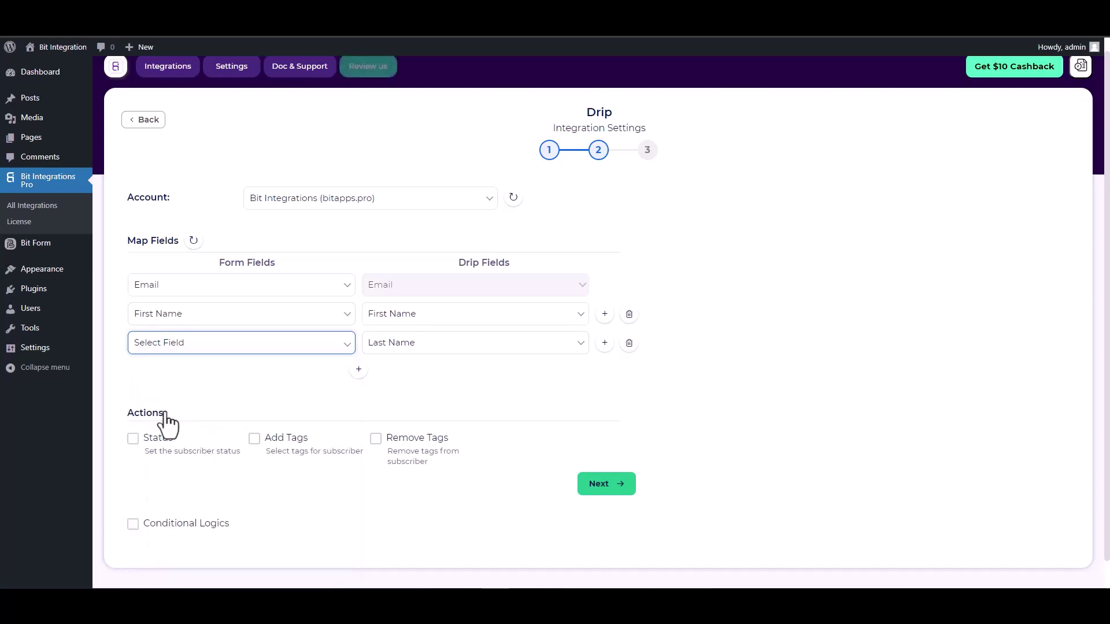
click(359, 369)
click(373, 370)
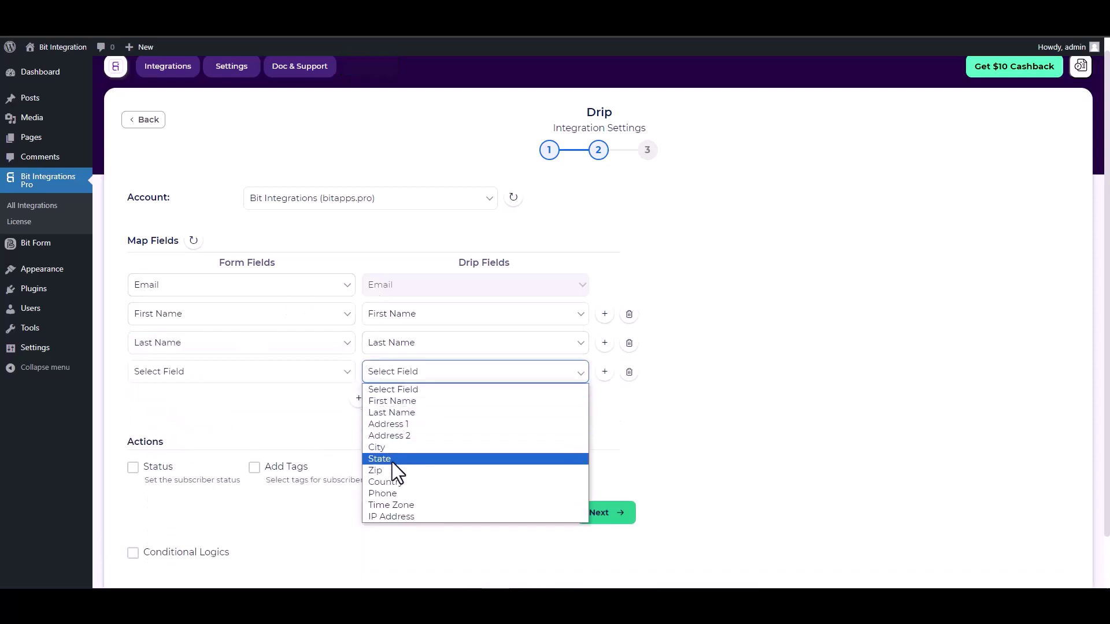
click(394, 493)
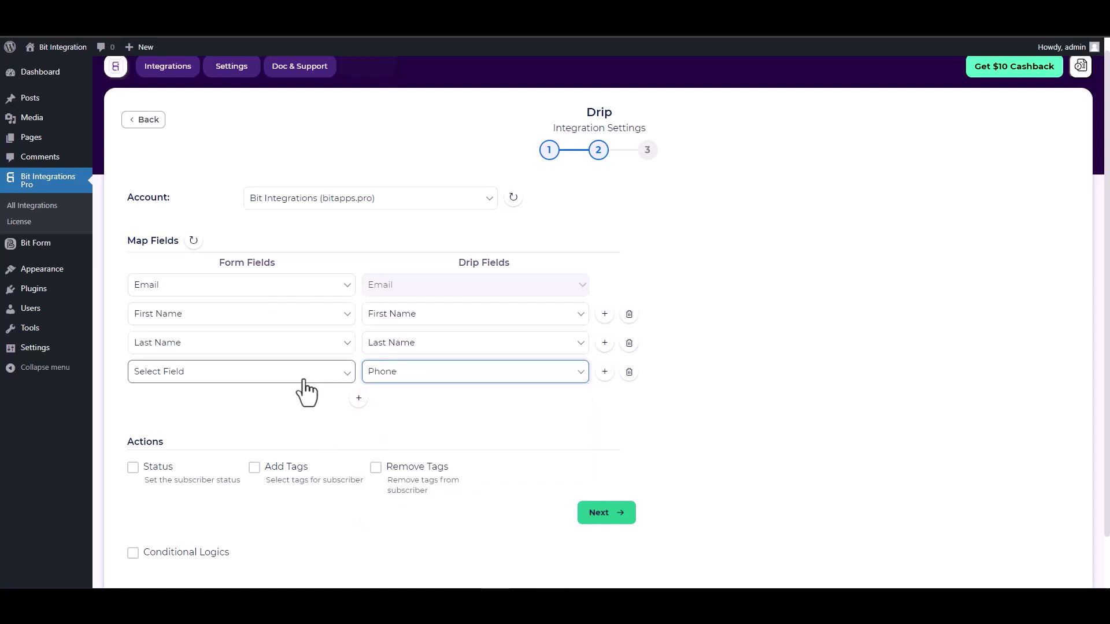
click(260, 374)
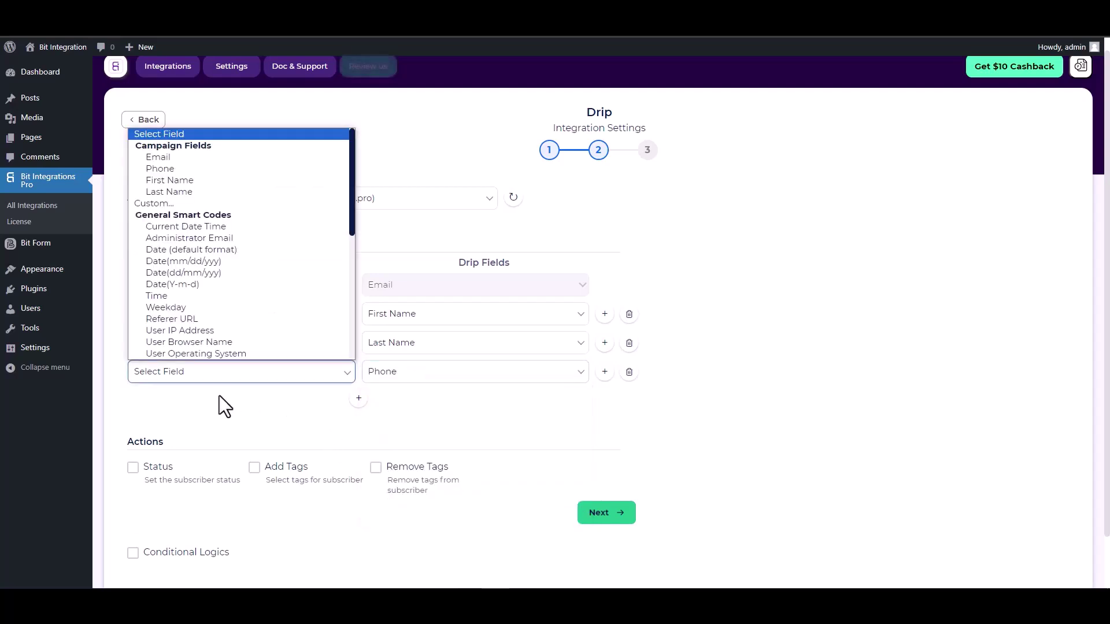
click(158, 168)
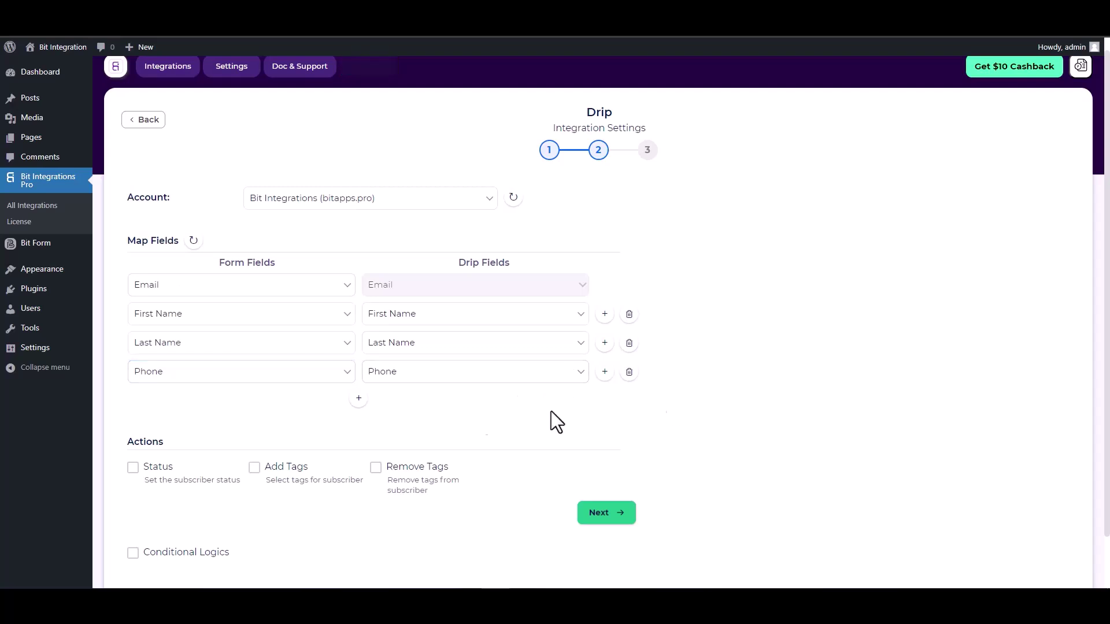
- Leave Conditional Logics unchecked, go to the final step and Finish & Save the Drip integration
scroll(412, 424, down, 1)
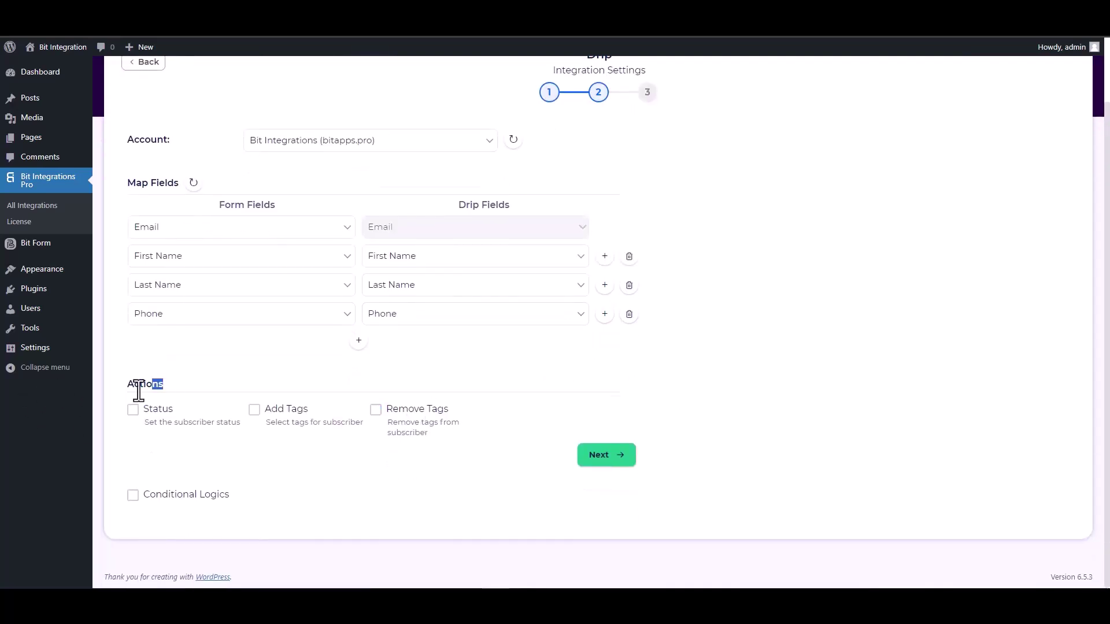
drag(139, 391, 131, 392)
click(195, 385)
click(171, 498)
scroll(208, 456, down, 2)
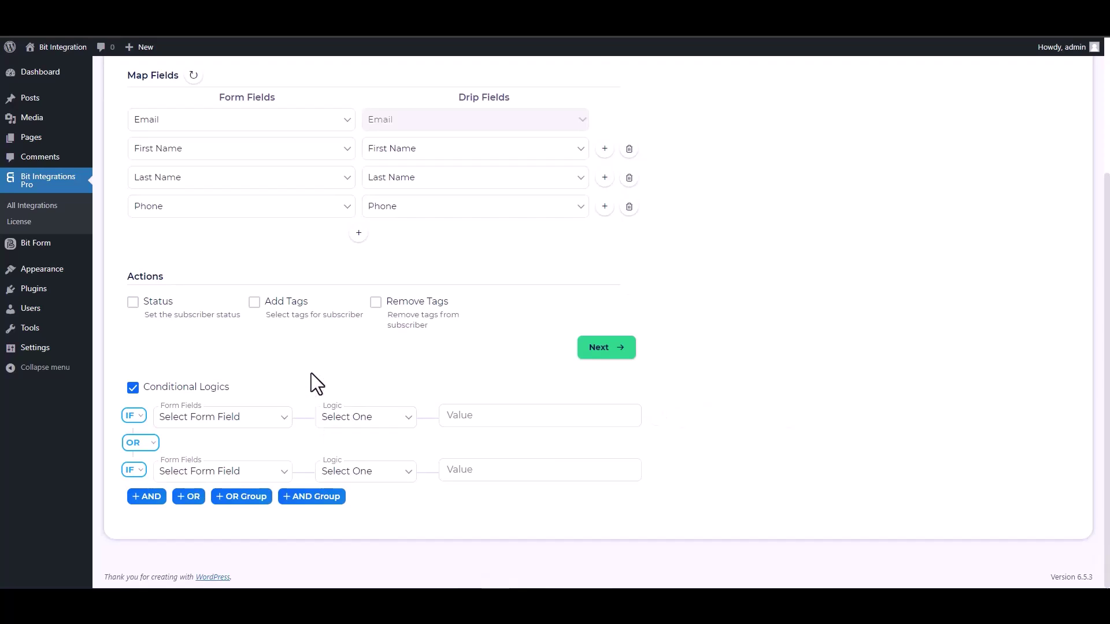
click(169, 386)
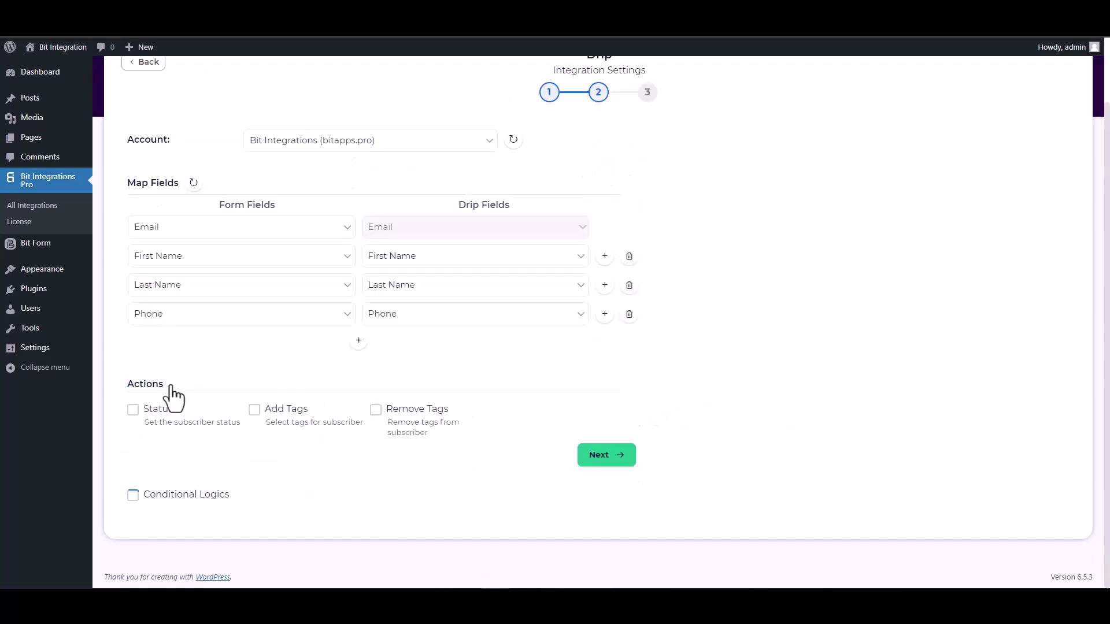
click(604, 457)
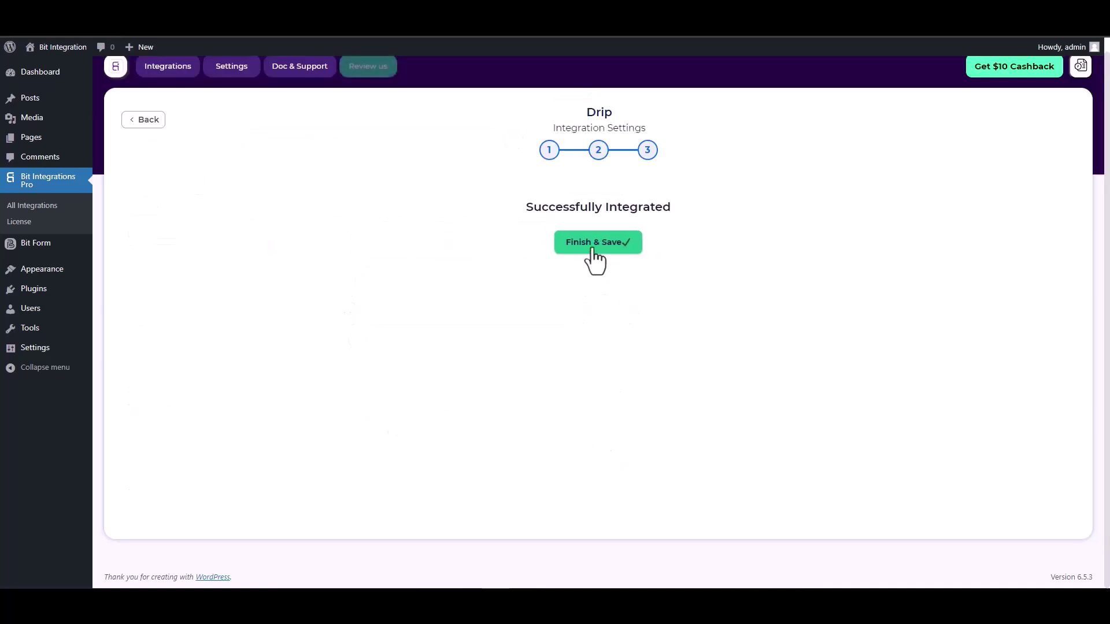
click(595, 243)
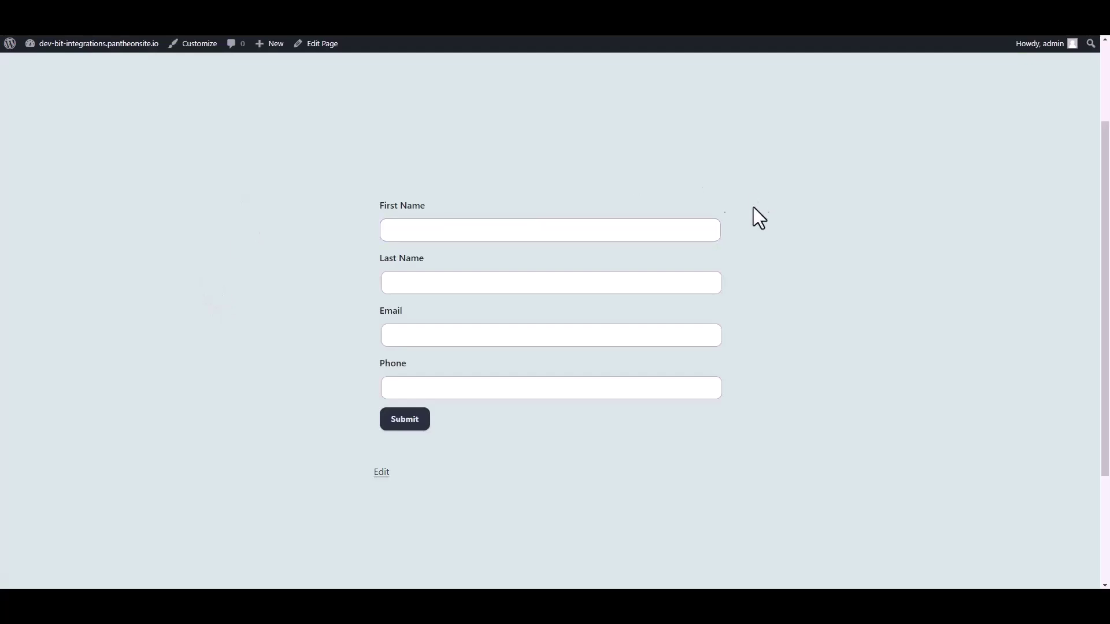
- Enter a test first name, last name, email address and phone number in the Contact Form, then submit
click(499, 229)
text(B)
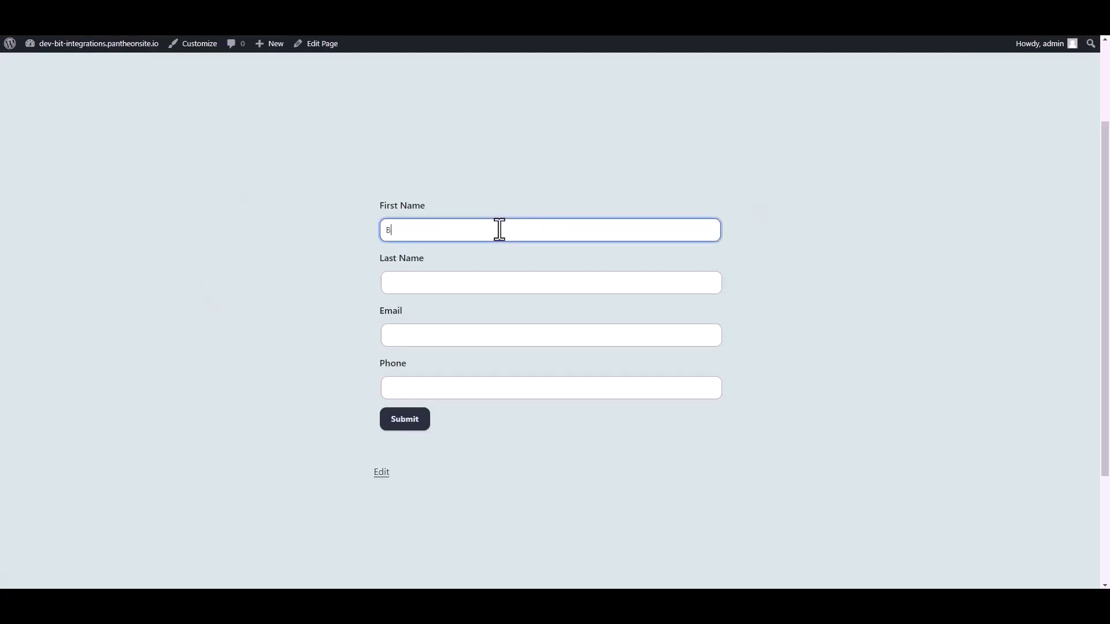
text(it)
key(Tab)
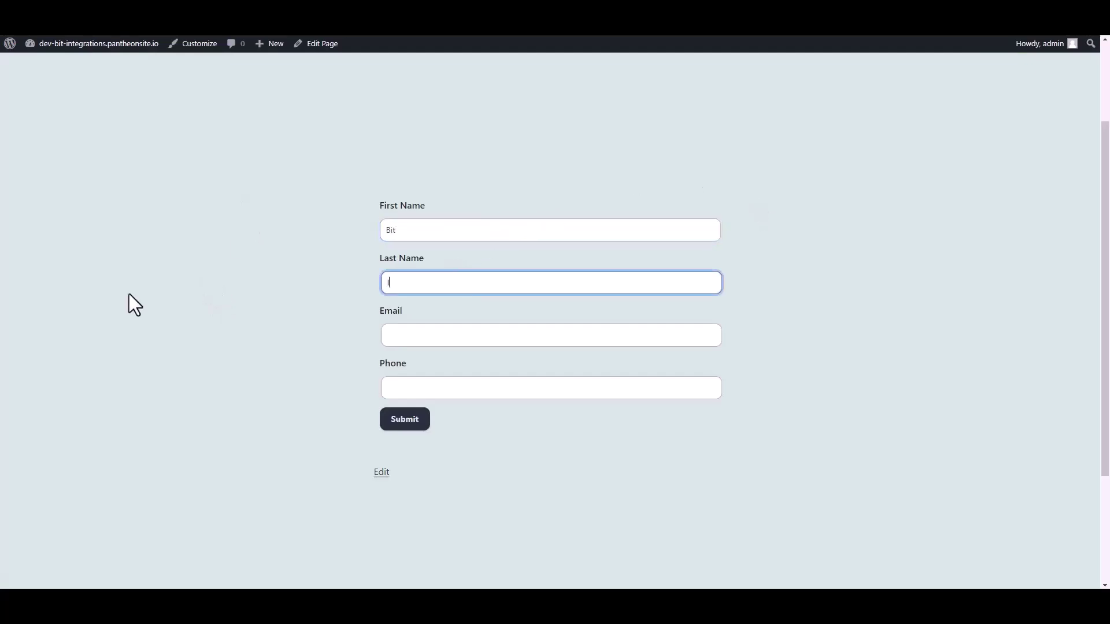
text(Integrations)
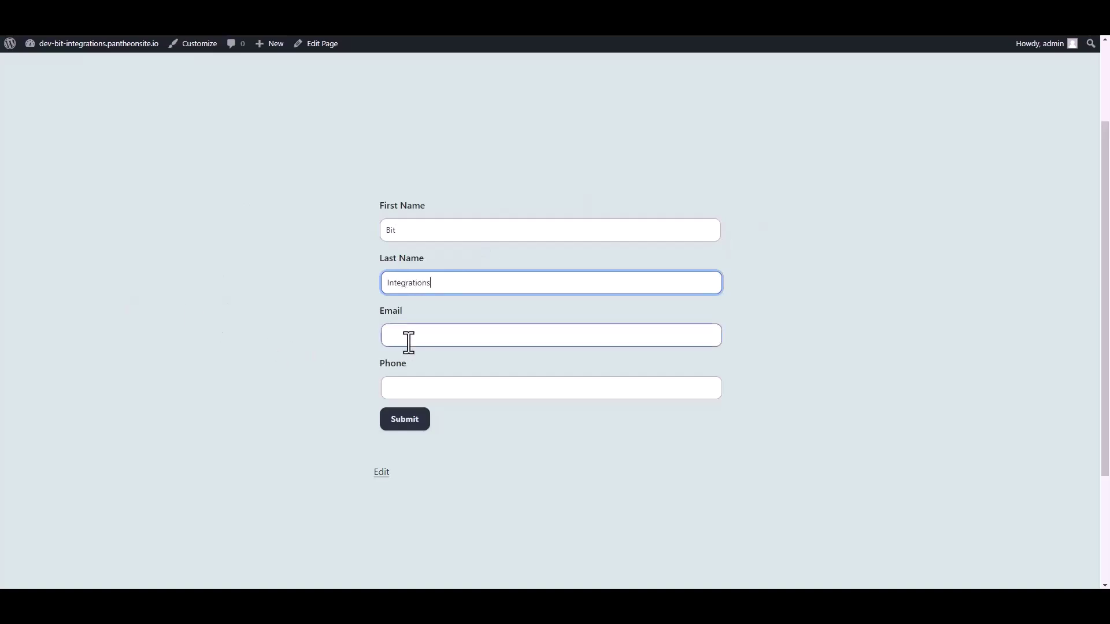
click(408, 340)
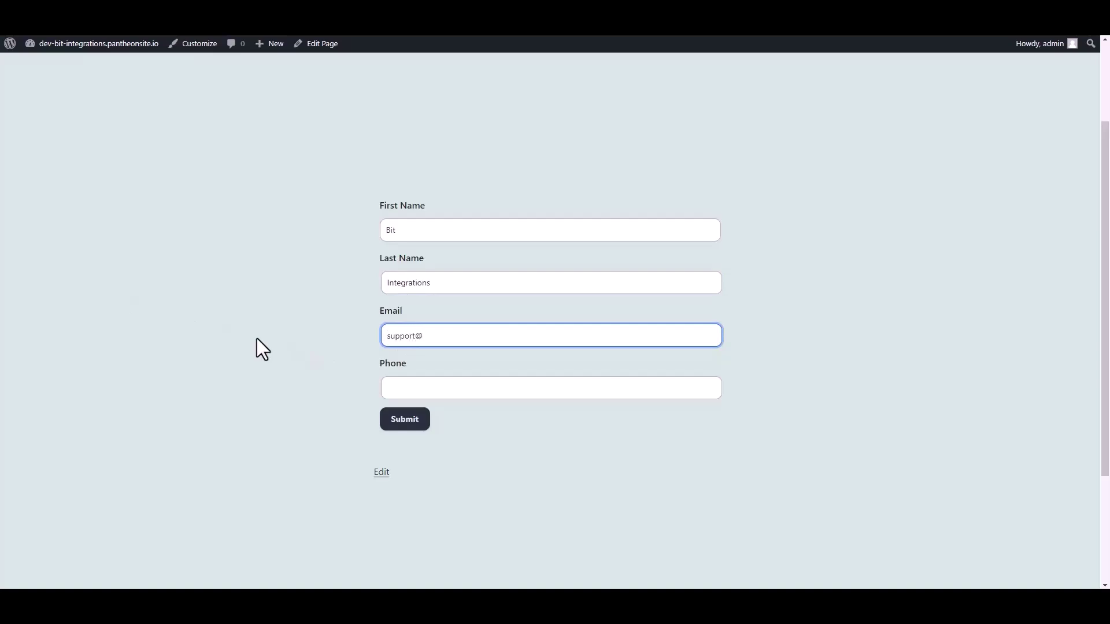
click(406, 385)
text(444)
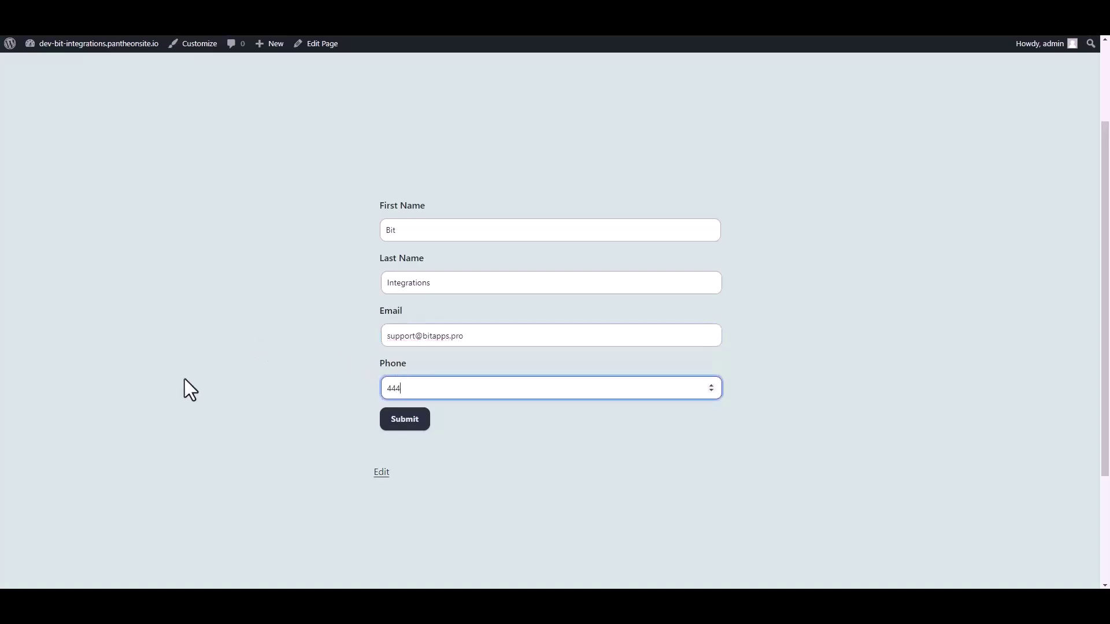
text(555666)
click(404, 417)
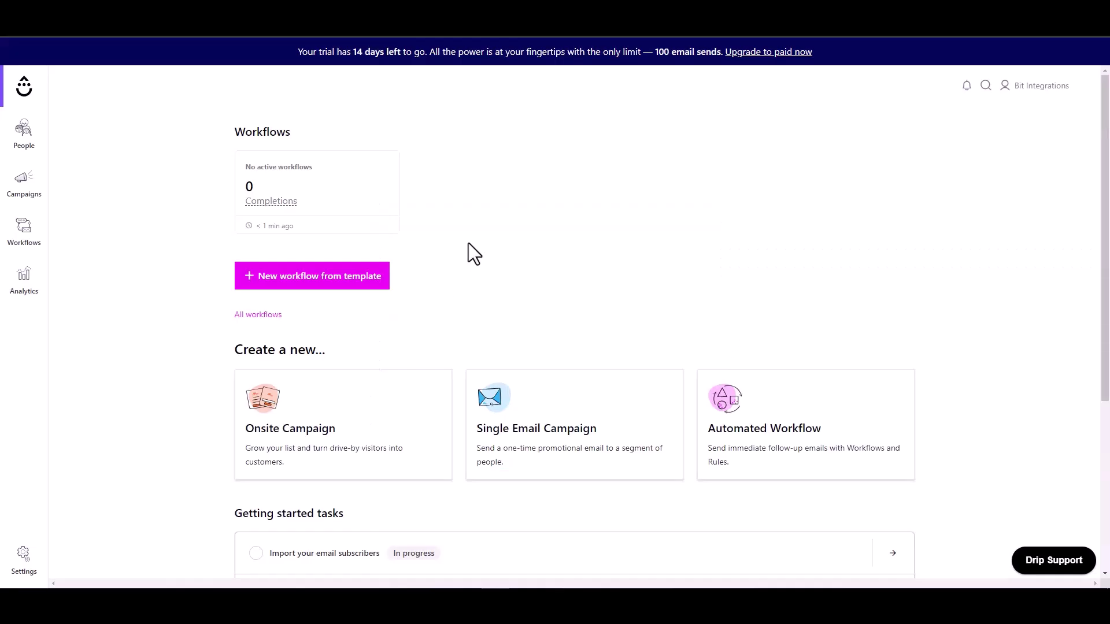
- List Active people in Drip and find the new subscriber's email address
click(26, 149)
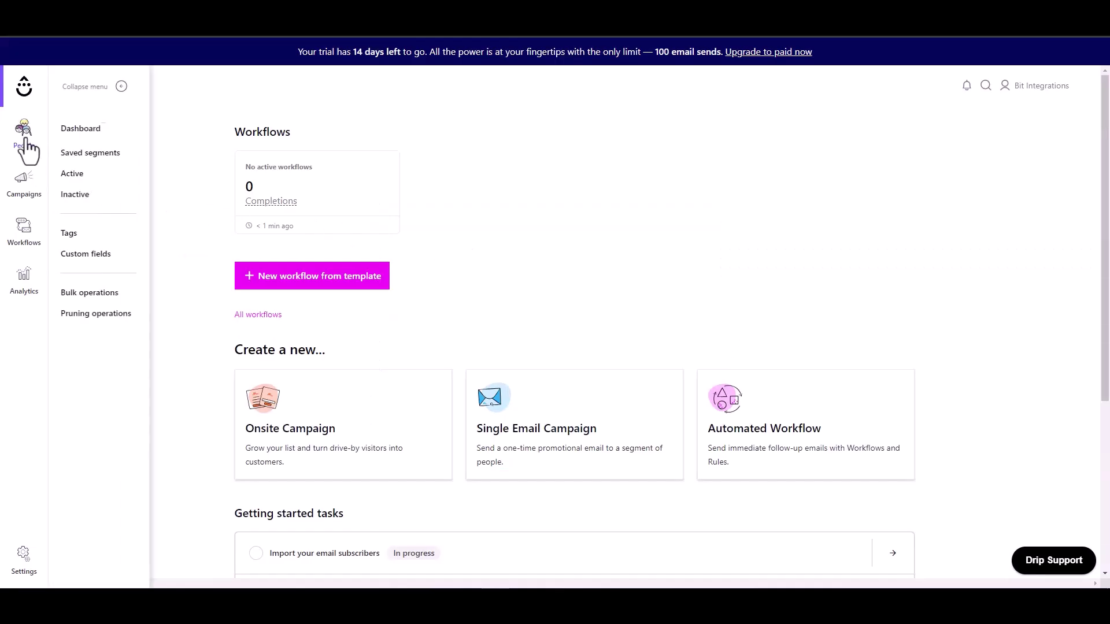
click(79, 176)
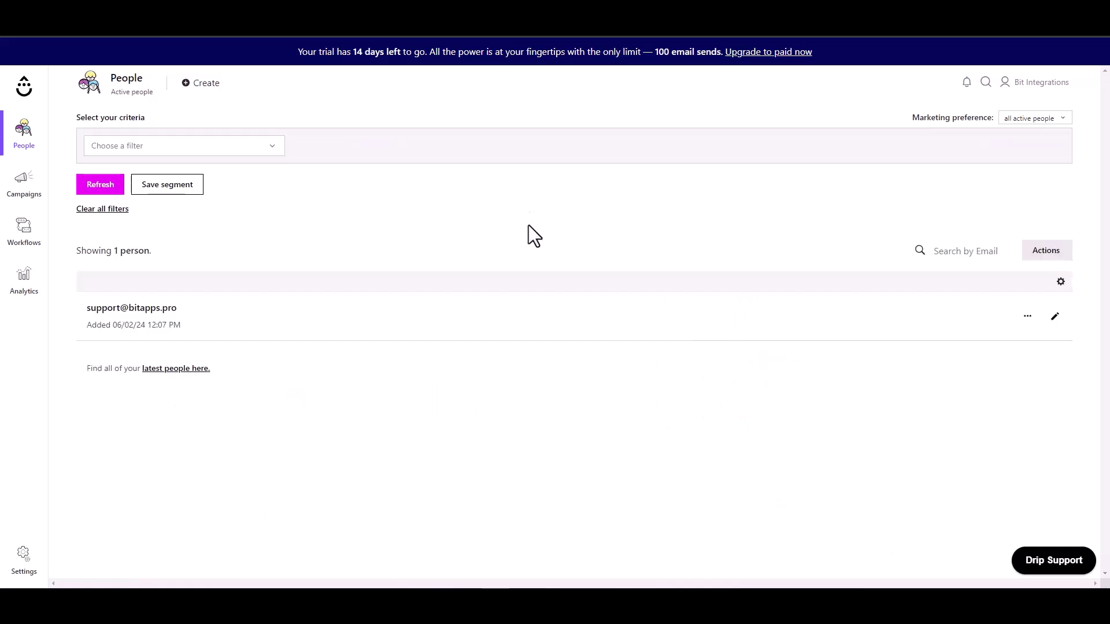
drag(179, 304, 88, 303)
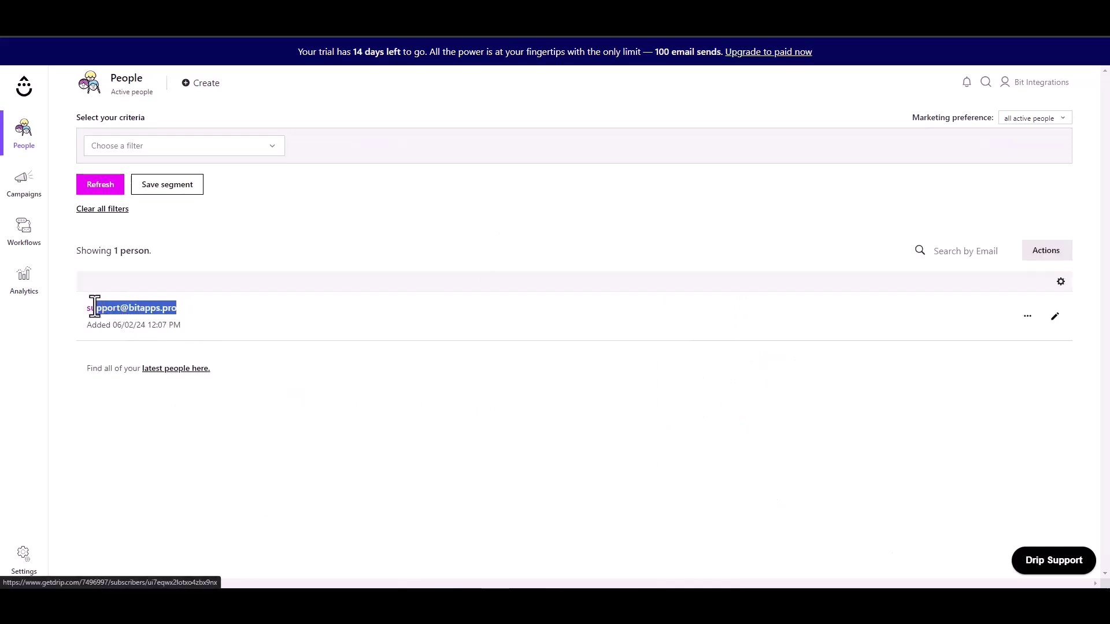
click(358, 326)
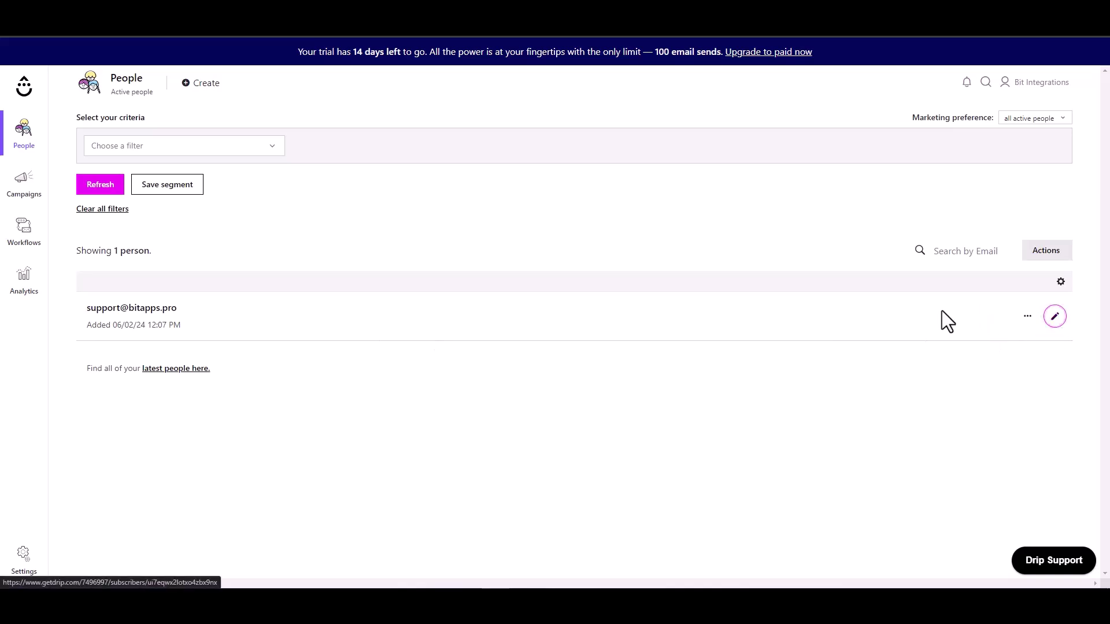
- Open the new subscriber's profile showing Subscribed status and phone number
click(769, 282)
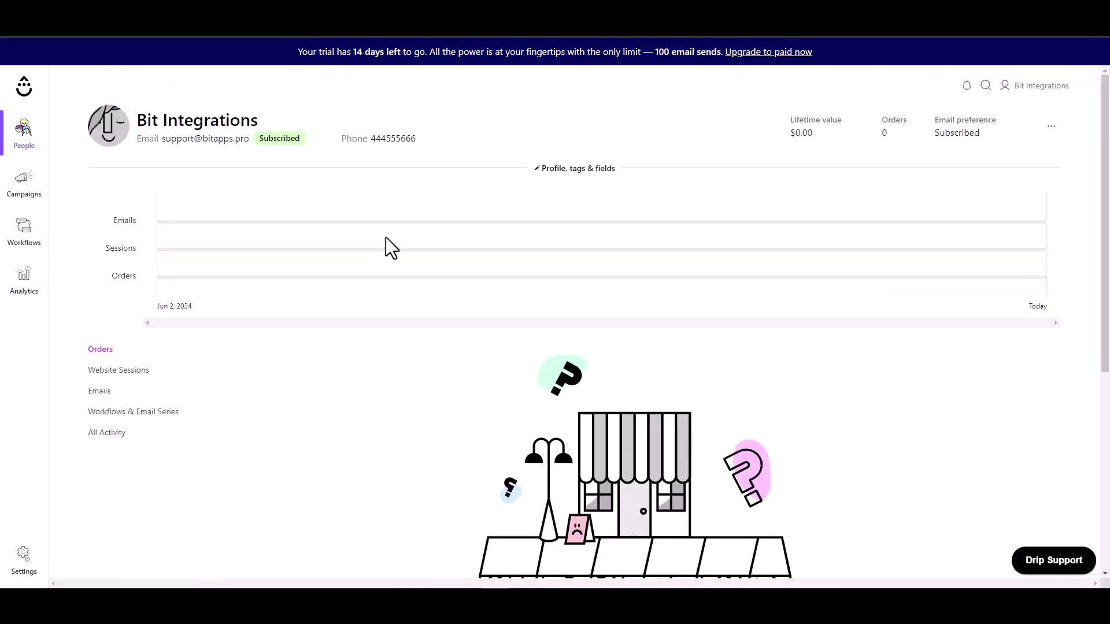
drag(258, 120, 138, 116)
click(236, 144)
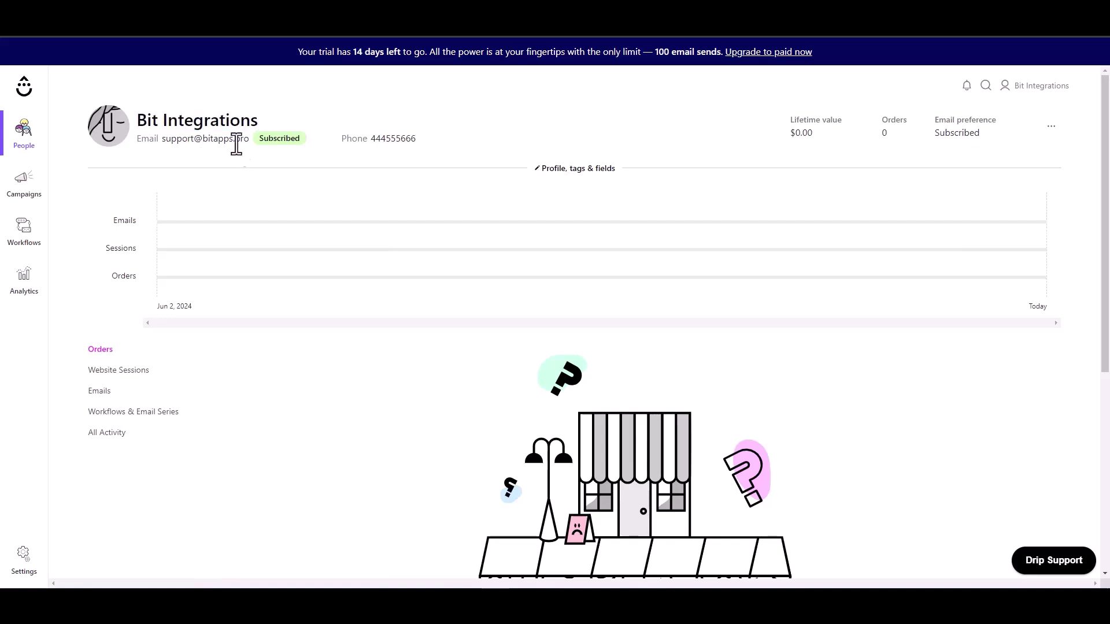